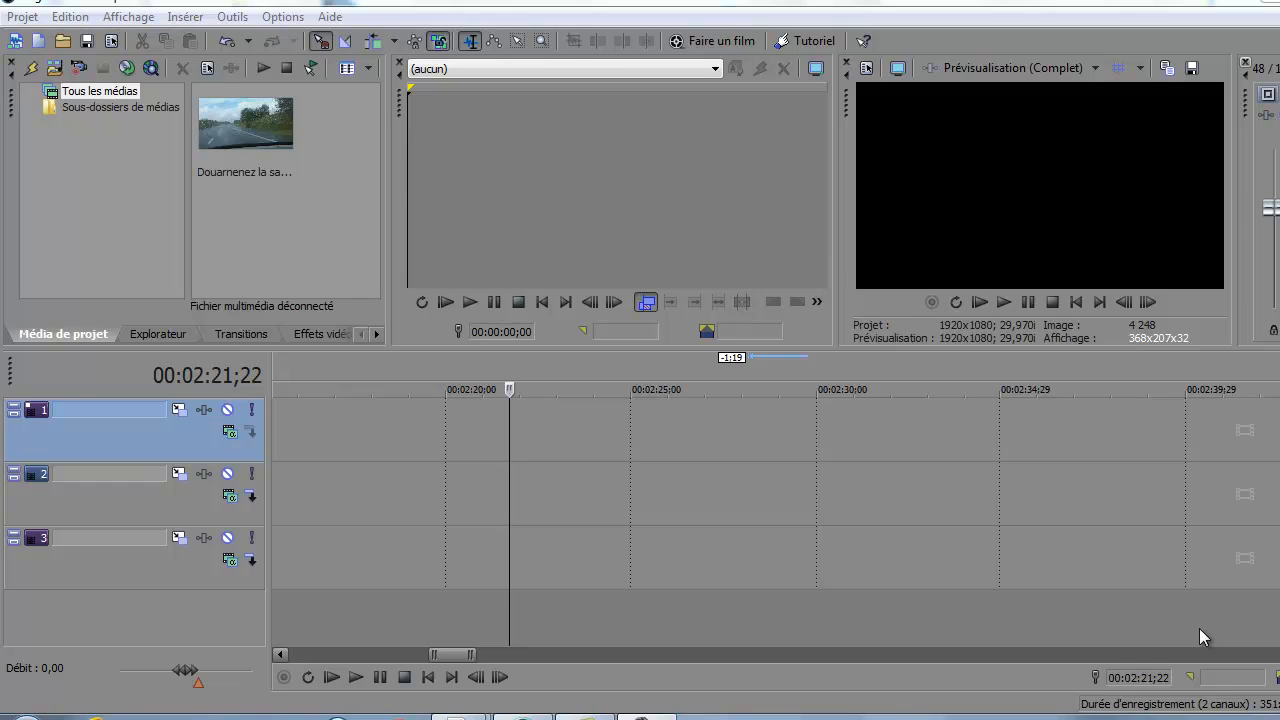
# - Show the colour gradient (Dégradé de couleurs) presets among the media generators
pyautogui.click(379, 333)
pyautogui.click(257, 332)
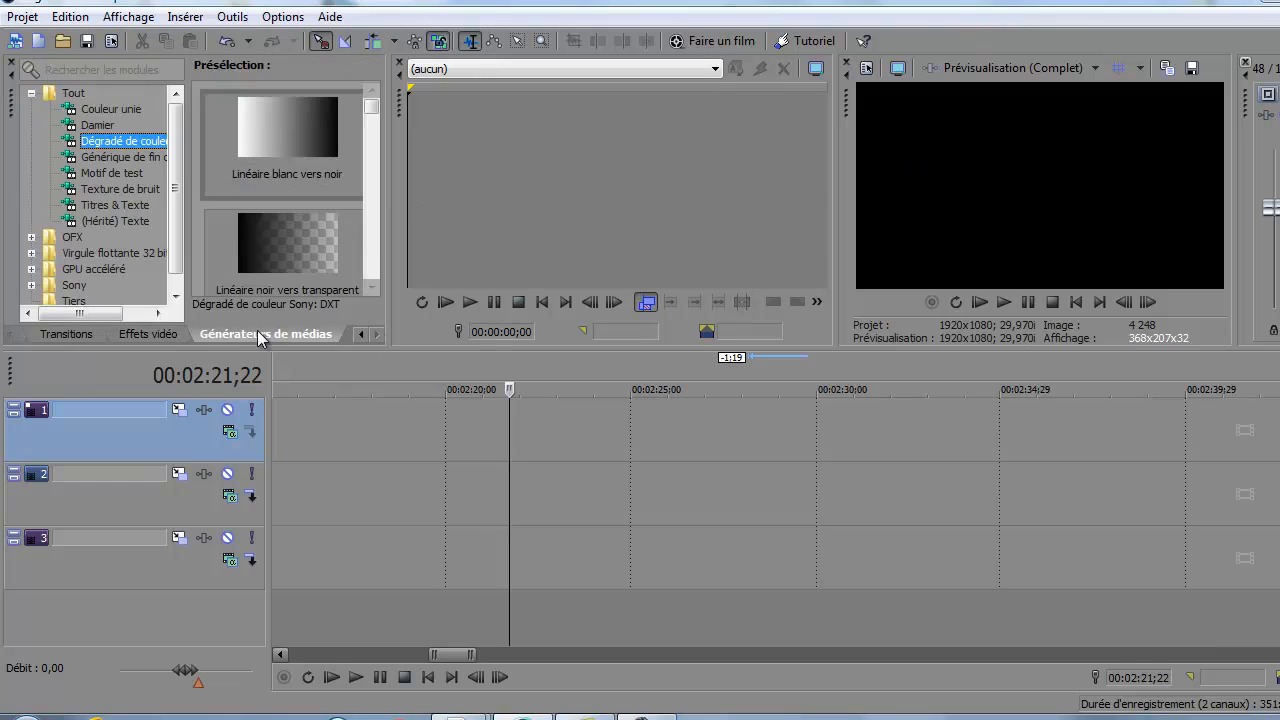
pyautogui.click(115, 148)
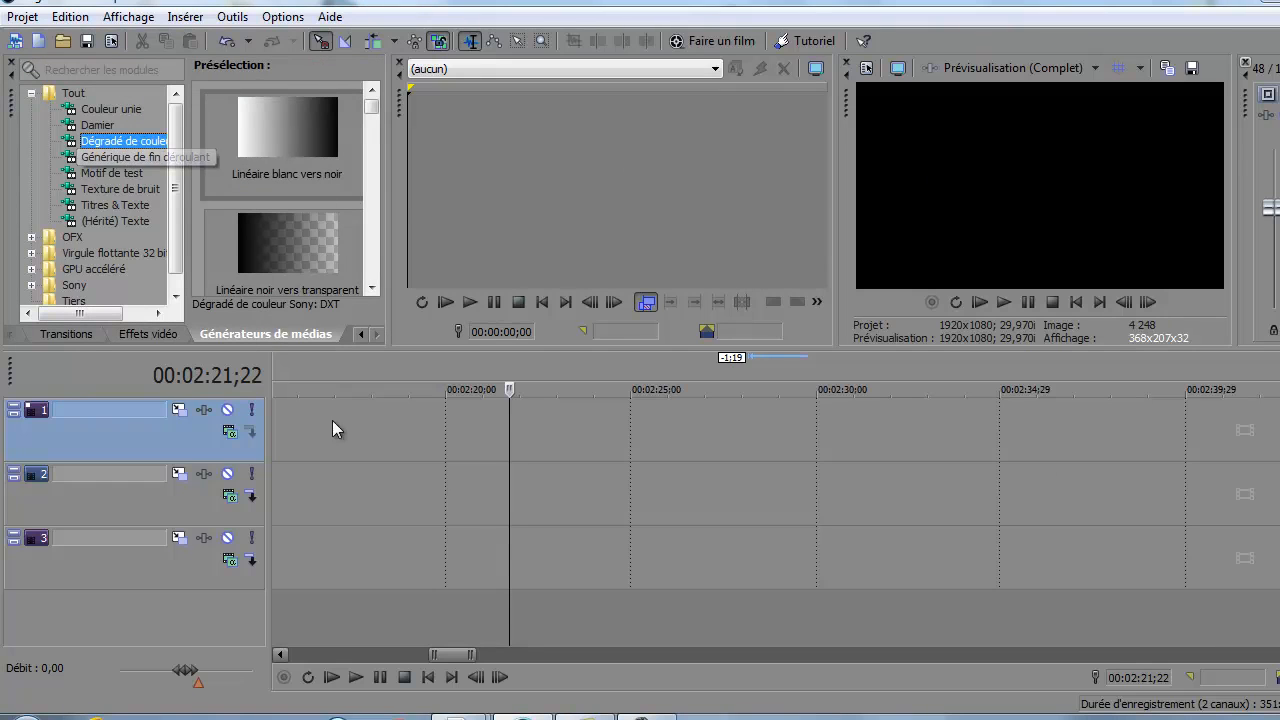
# - Display the presets of the Générateur de masques video effect, widening the effect list and preset area for viewing
pyautogui.click(159, 335)
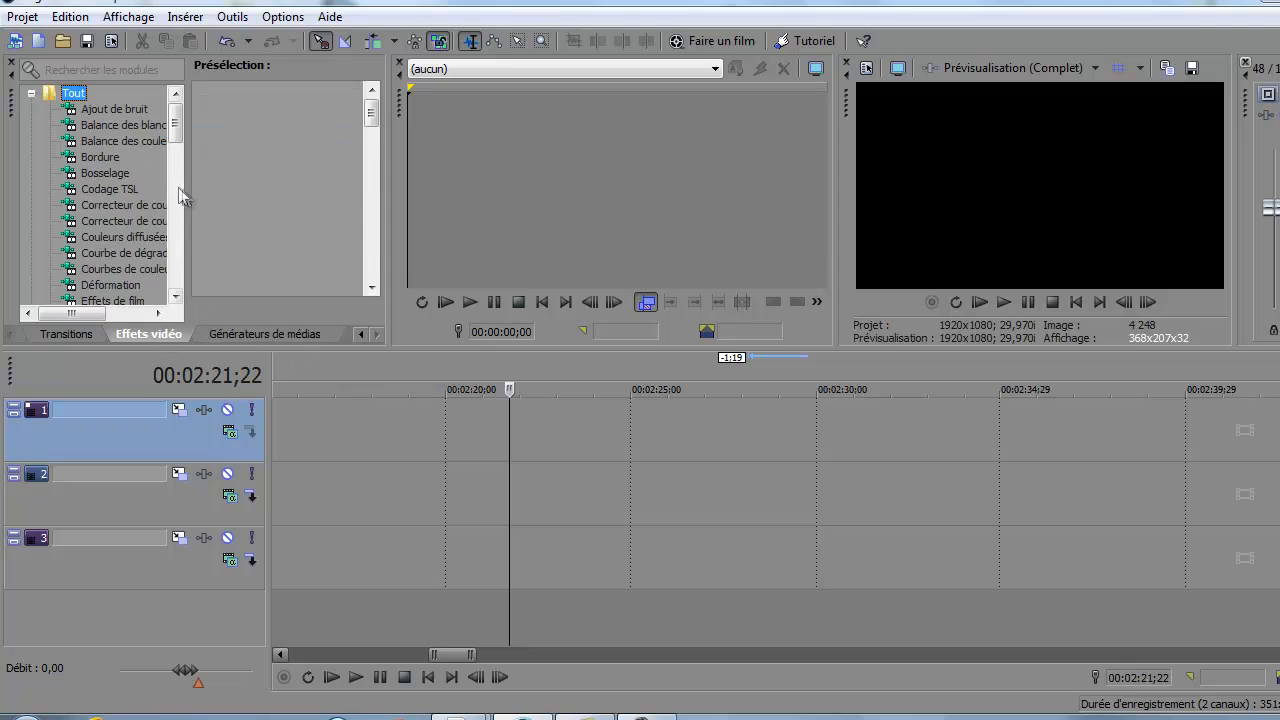
pyautogui.moveTo(189, 203); pyautogui.dragTo(293, 203)
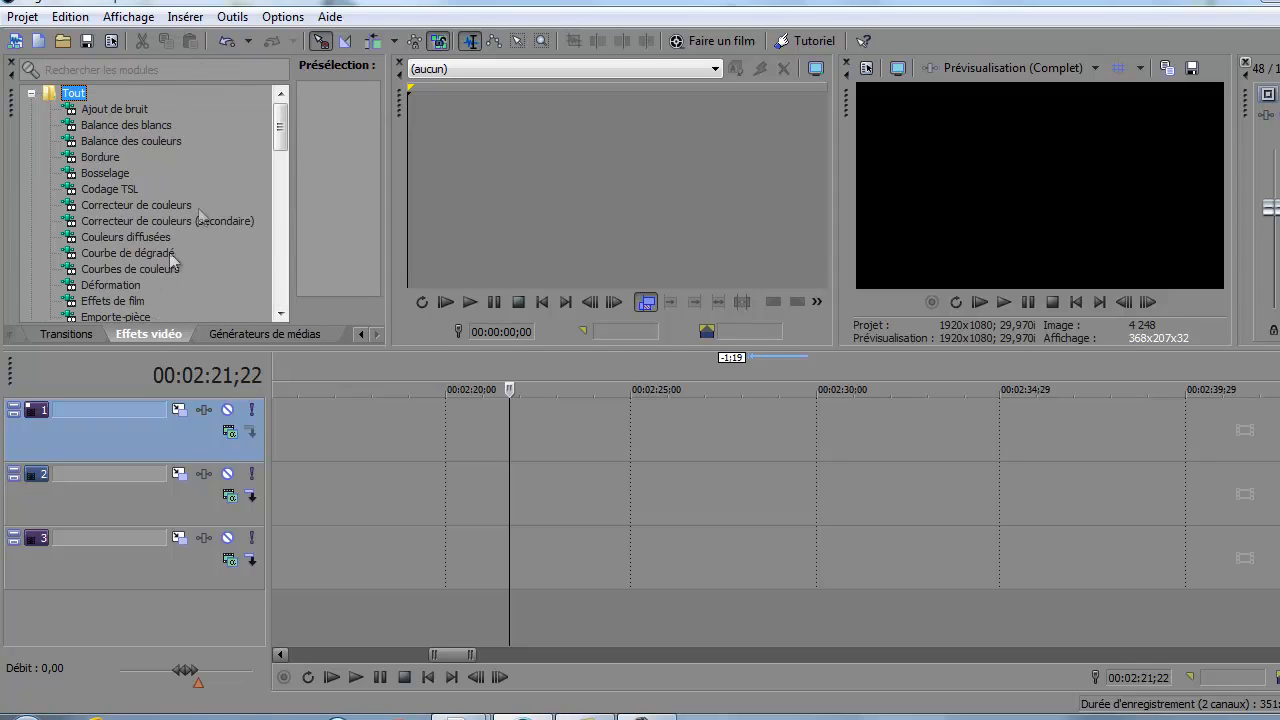
pyautogui.scroll(-4, 285, 180)
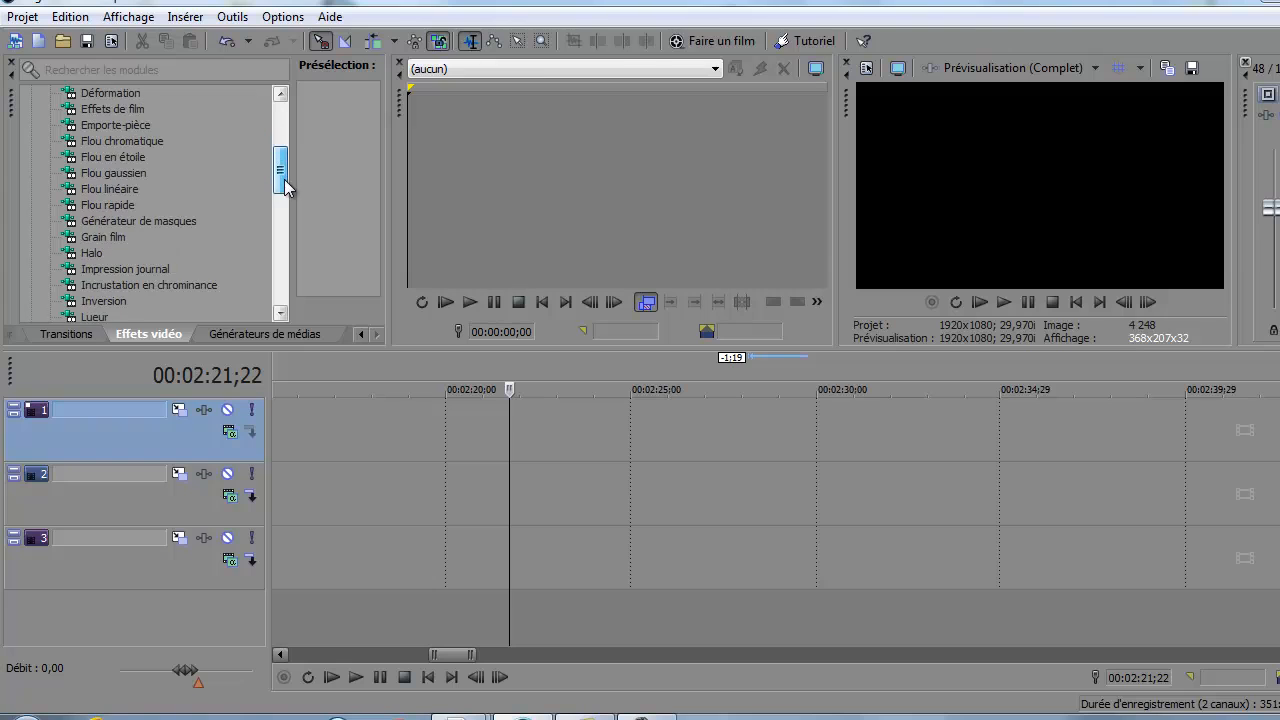
pyautogui.click(128, 221)
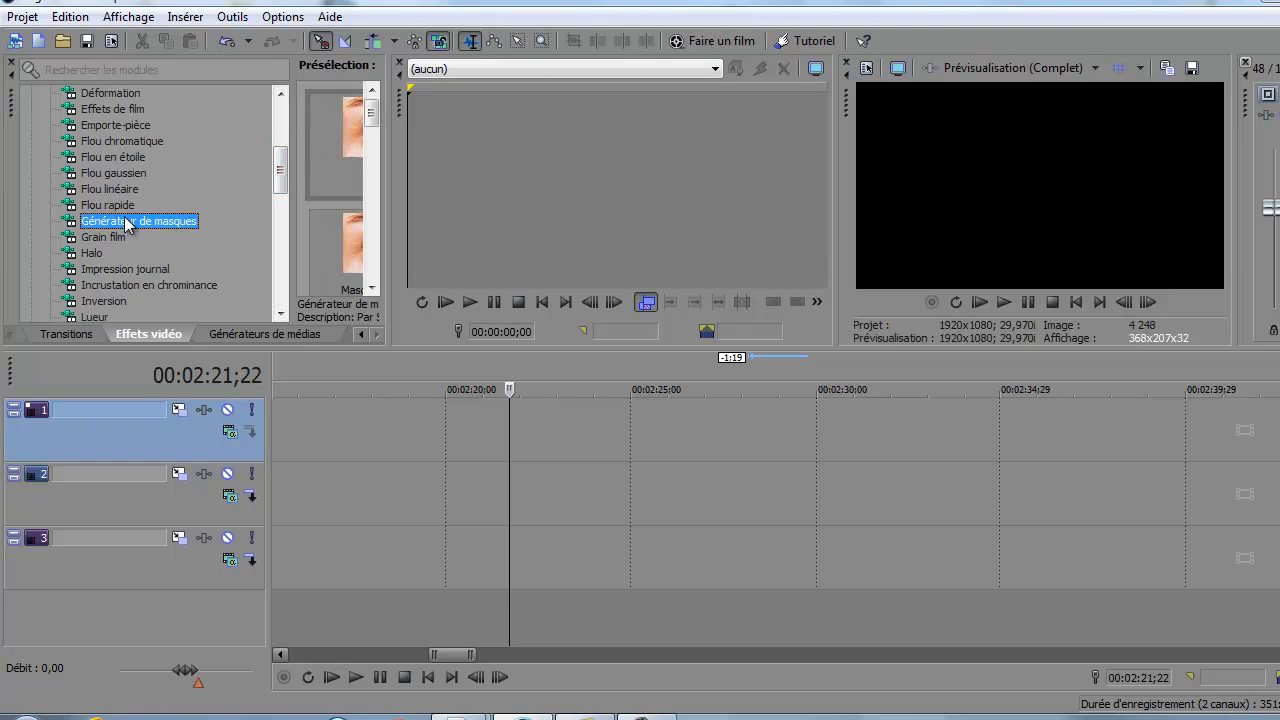
pyautogui.moveTo(387, 240); pyautogui.dragTo(587, 238)
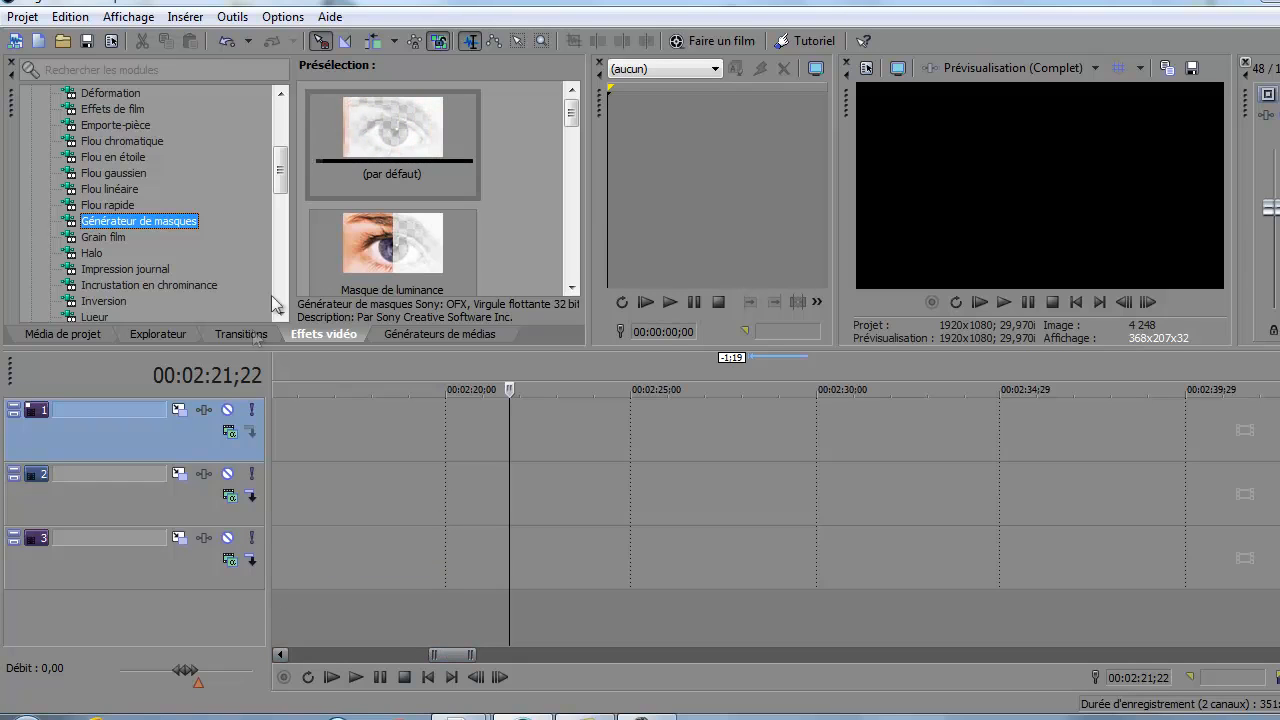
# - Place the Douarnenez video from the project media on track 2 and bring the whole clip into view
pyautogui.click(70, 334)
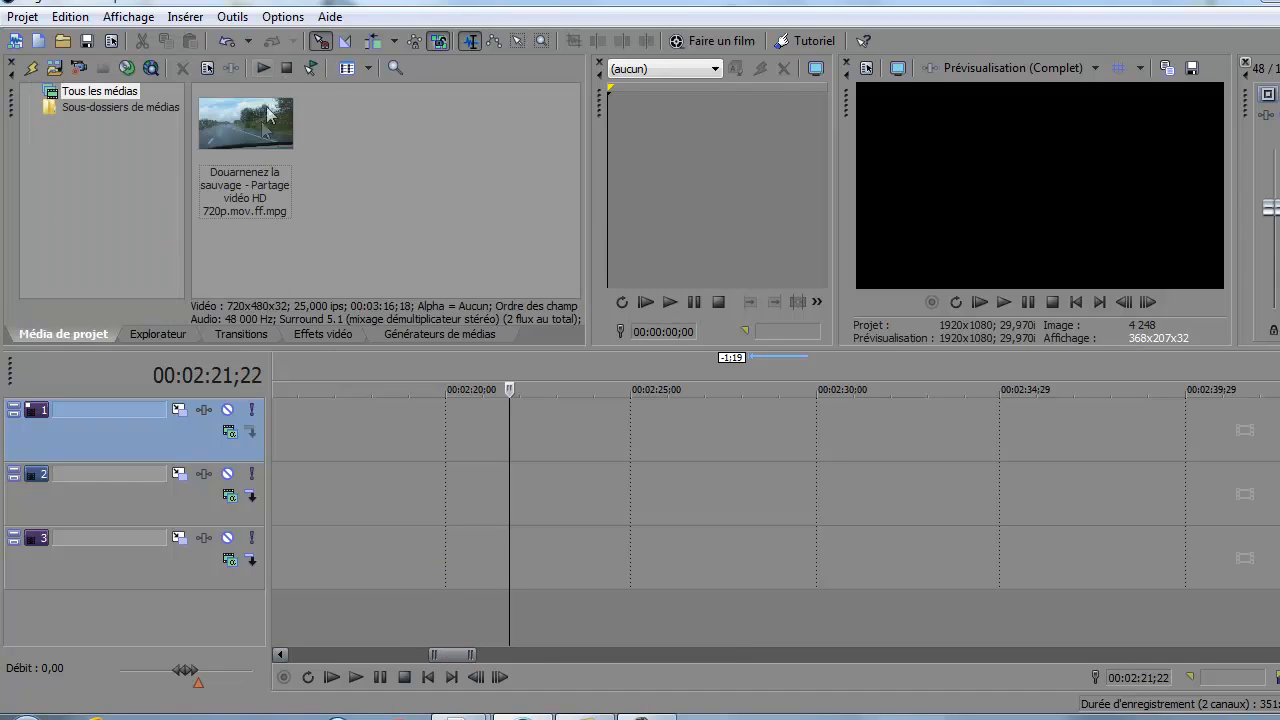
pyautogui.moveTo(247, 140); pyautogui.dragTo(503, 503)
pyautogui.click(607, 655)
pyautogui.moveTo(607, 660); pyautogui.dragTo(284, 662)
pyautogui.moveTo(555, 659); pyautogui.dragTo(675, 660)
# - Find the start of the shot of the girl on the rocks and split the video at 00:03:57;10
pyautogui.click(620, 503)
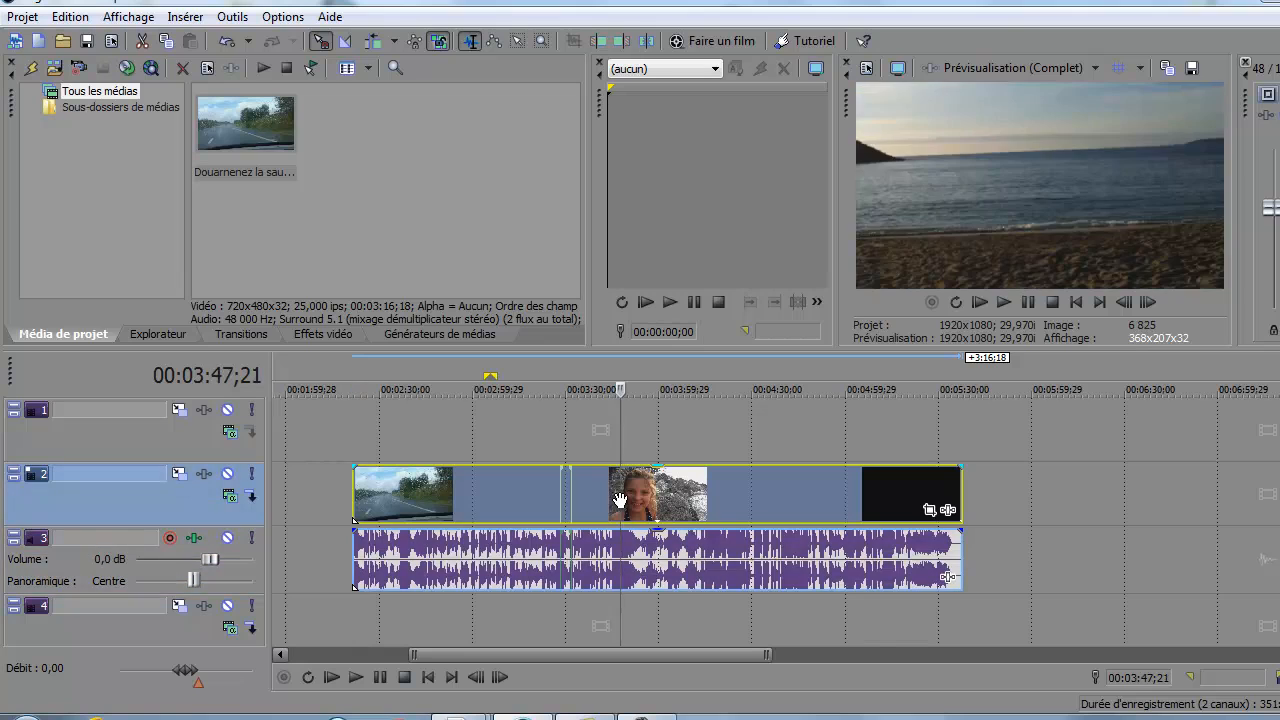
pyautogui.click(611, 502)
pyautogui.click(645, 503)
pyautogui.click(652, 502)
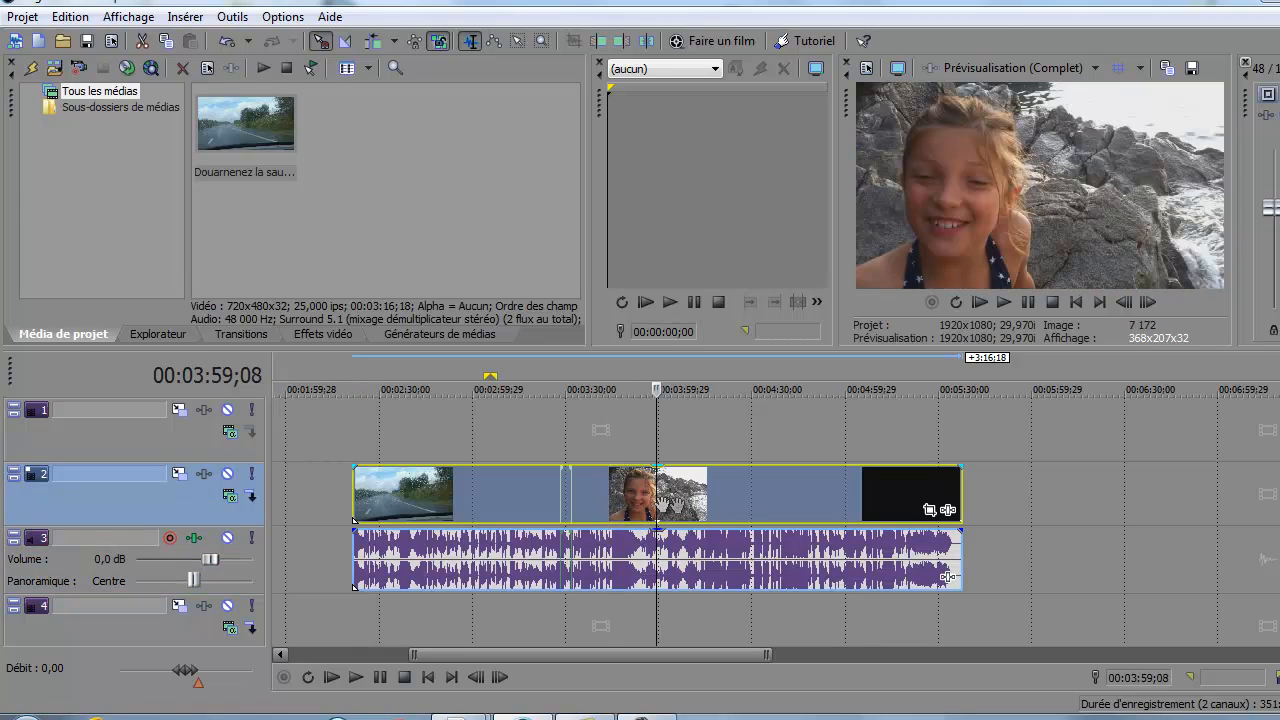
pyautogui.click(651, 500)
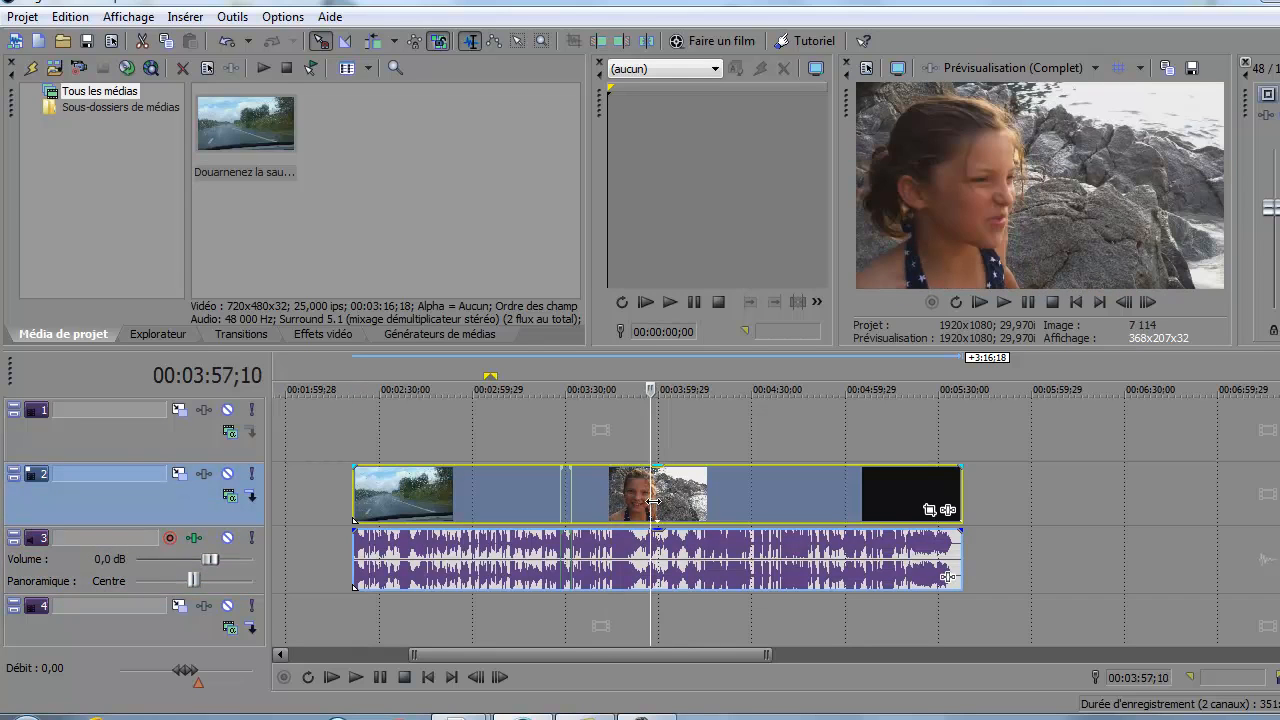
pyautogui.press('s')
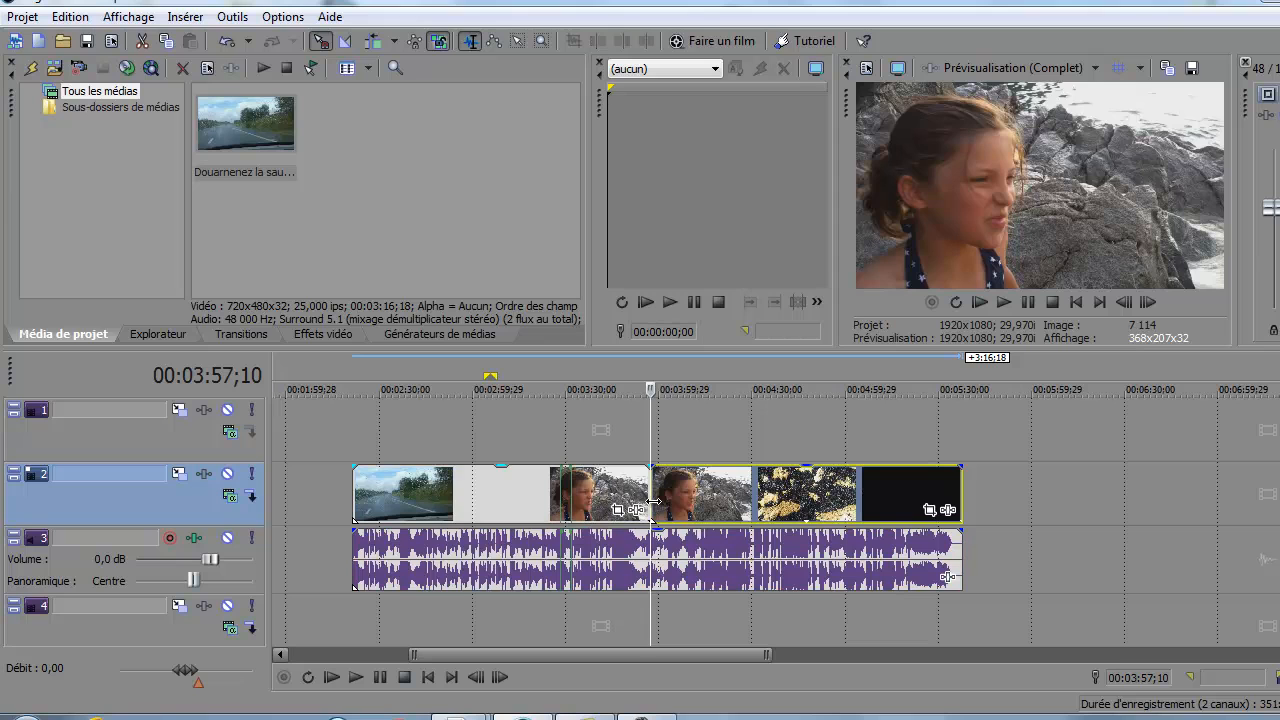
# - Find the end of the shot of the girl on the rocks and split the video at 00:04:12;23
pyautogui.click(683, 502)
pyautogui.click(706, 502)
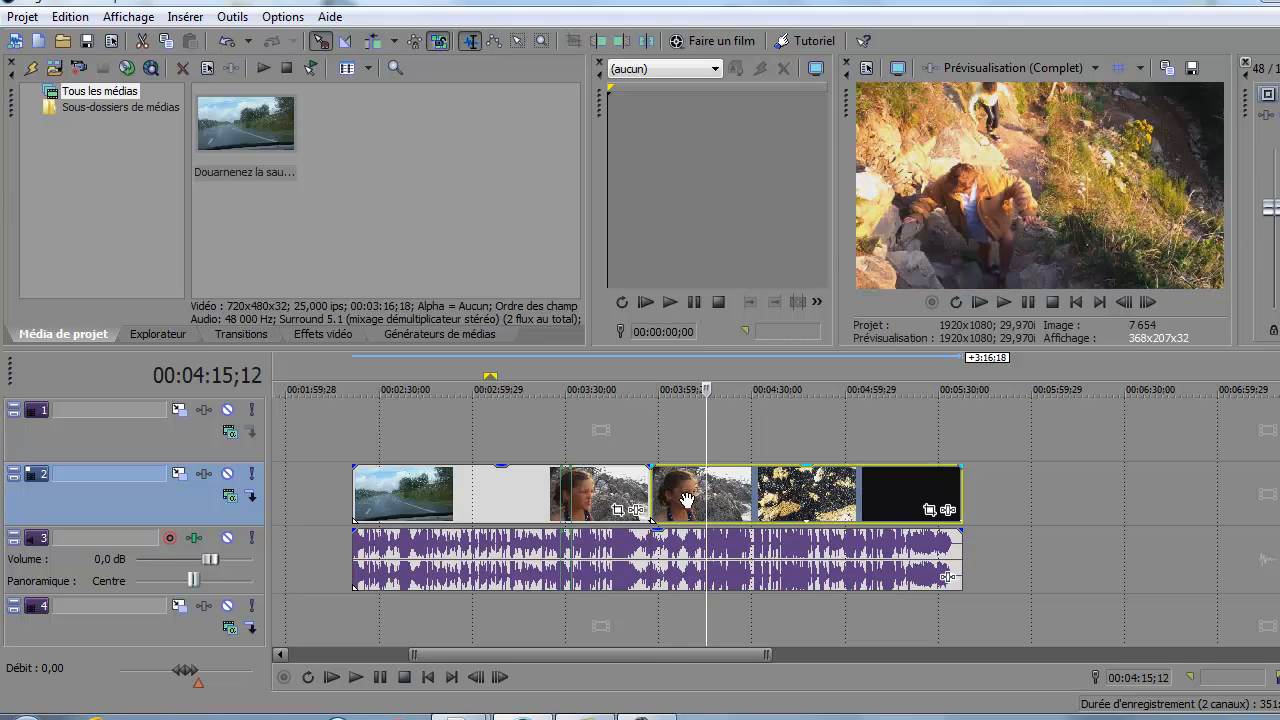
pyautogui.click(697, 500)
pyautogui.scroll(4, 697, 500)
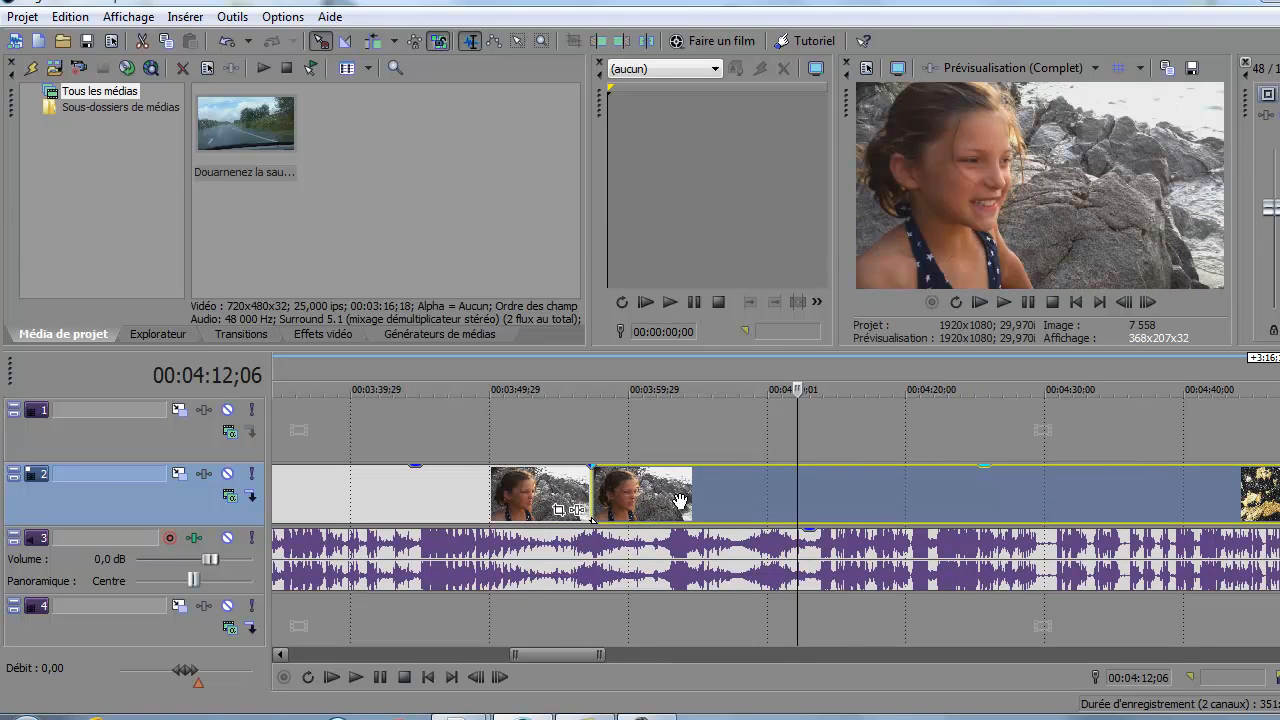
pyautogui.click(721, 503)
pyautogui.click(745, 503)
pyautogui.click(771, 503)
pyautogui.click(786, 502)
pyautogui.click(806, 503)
pyautogui.click(823, 505)
pyautogui.click(812, 507)
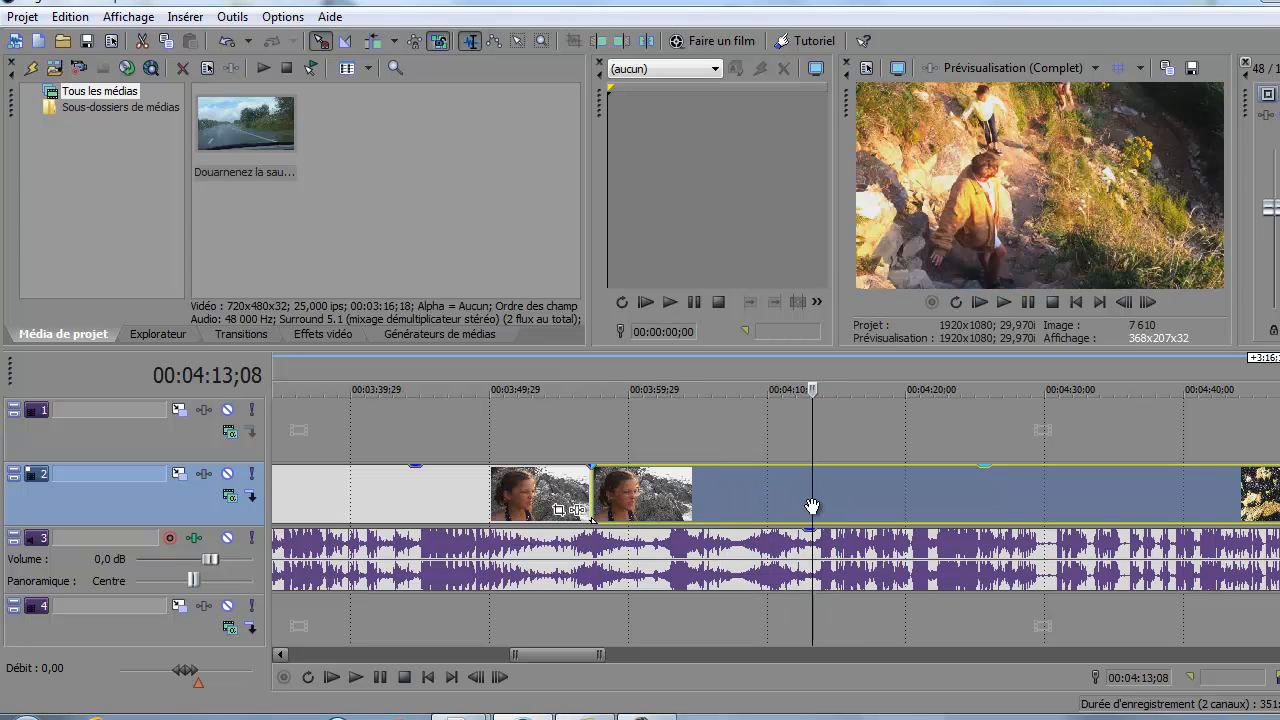
pyautogui.click(806, 506)
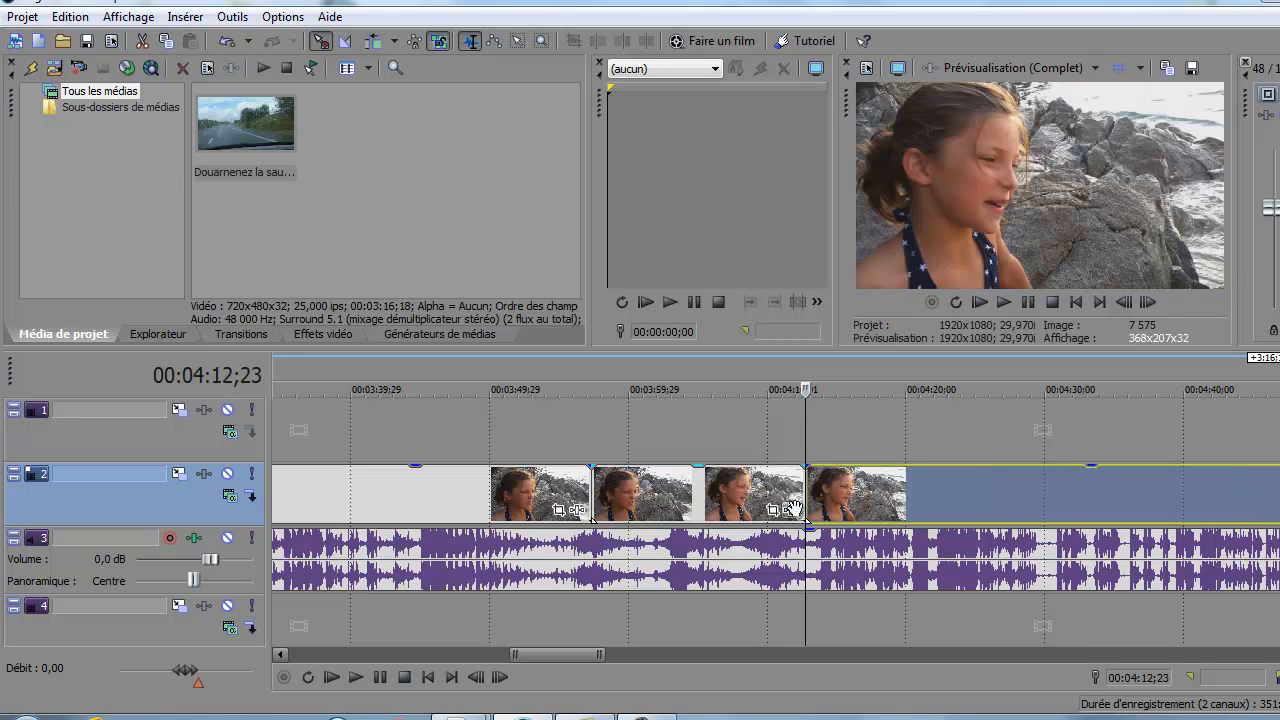
# - Delete the footage before the girl's shot on track 2 and the audio clip on track 3
pyautogui.click(689, 497)
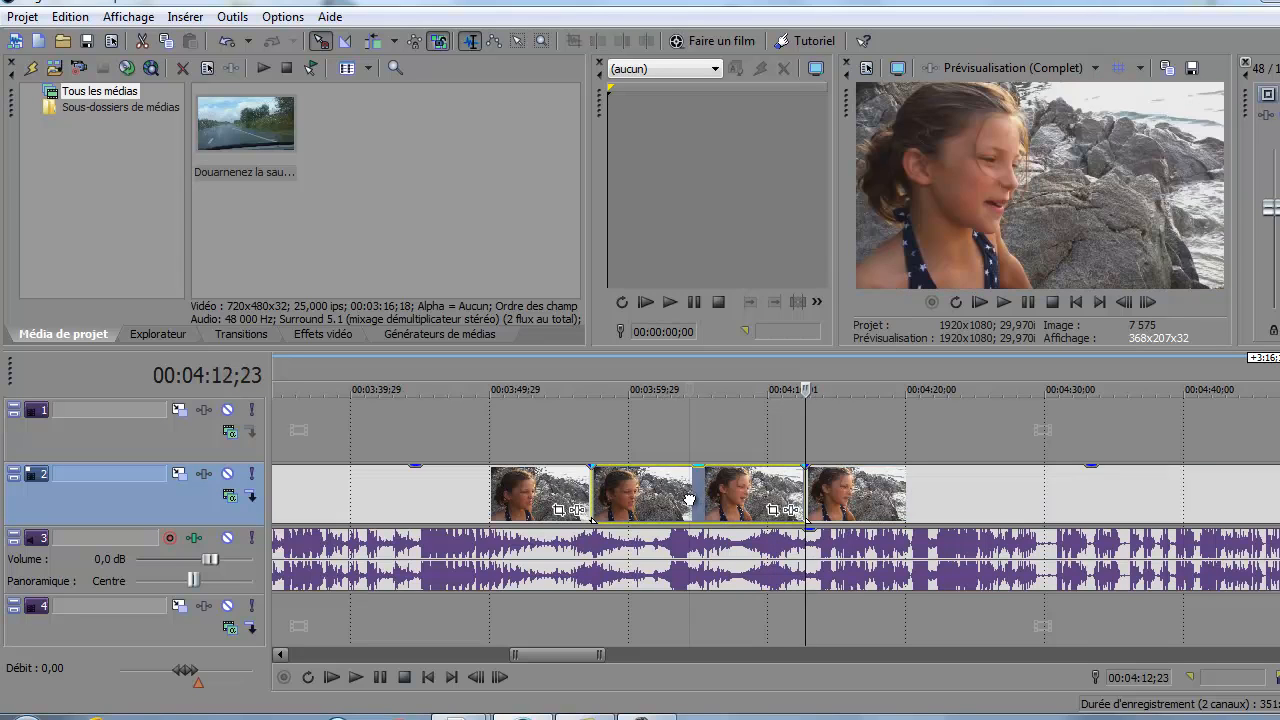
pyautogui.click(436, 44)
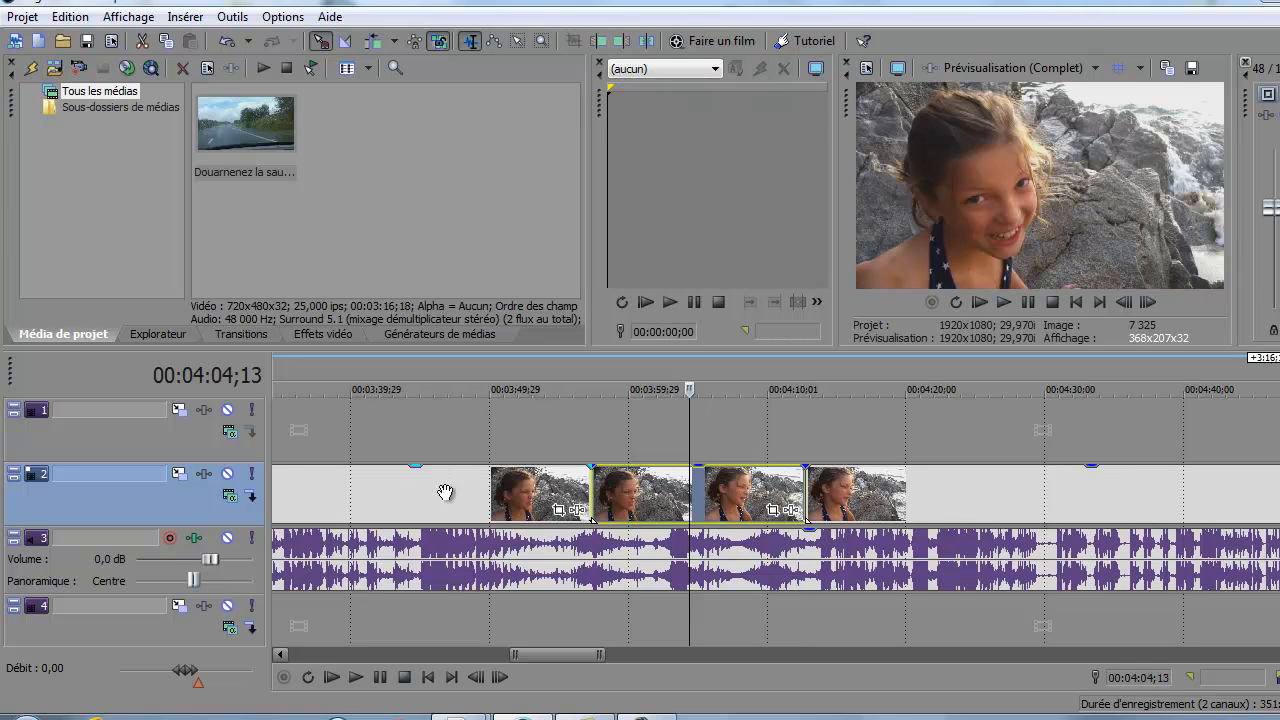
pyautogui.click(443, 491)
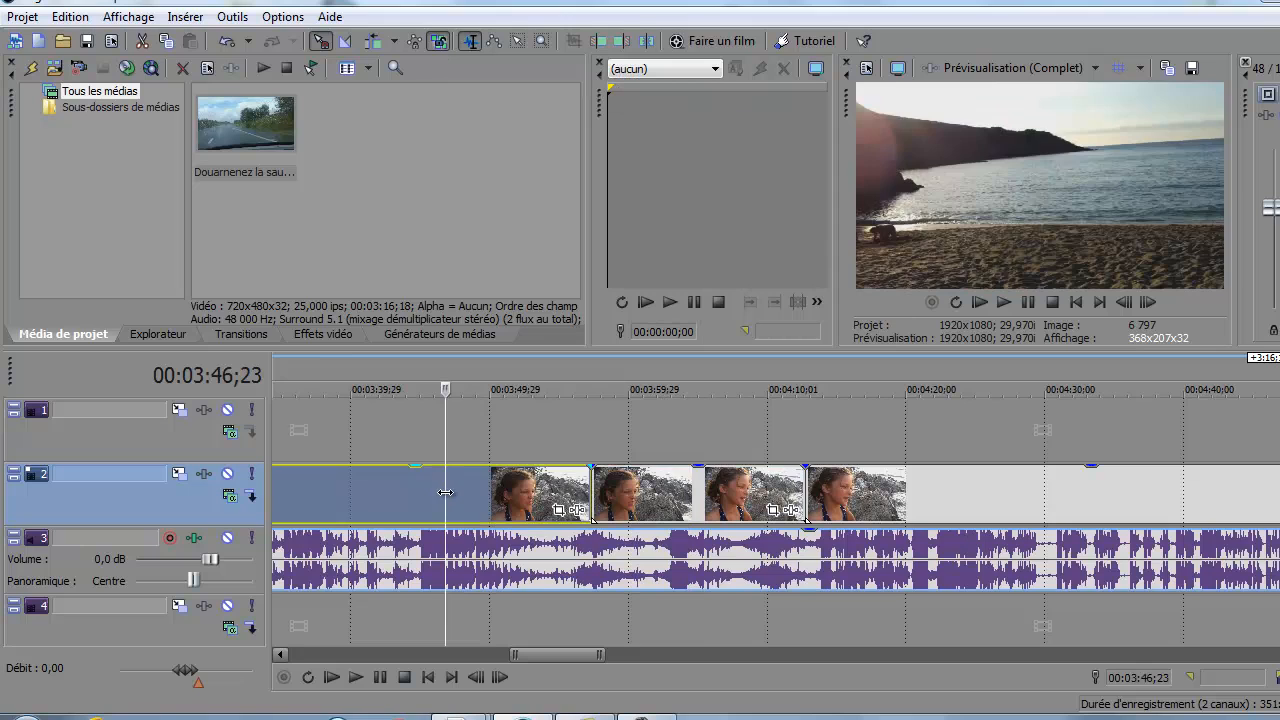
pyautogui.press('Delete')
pyautogui.click(502, 578)
pyautogui.press('Delete')
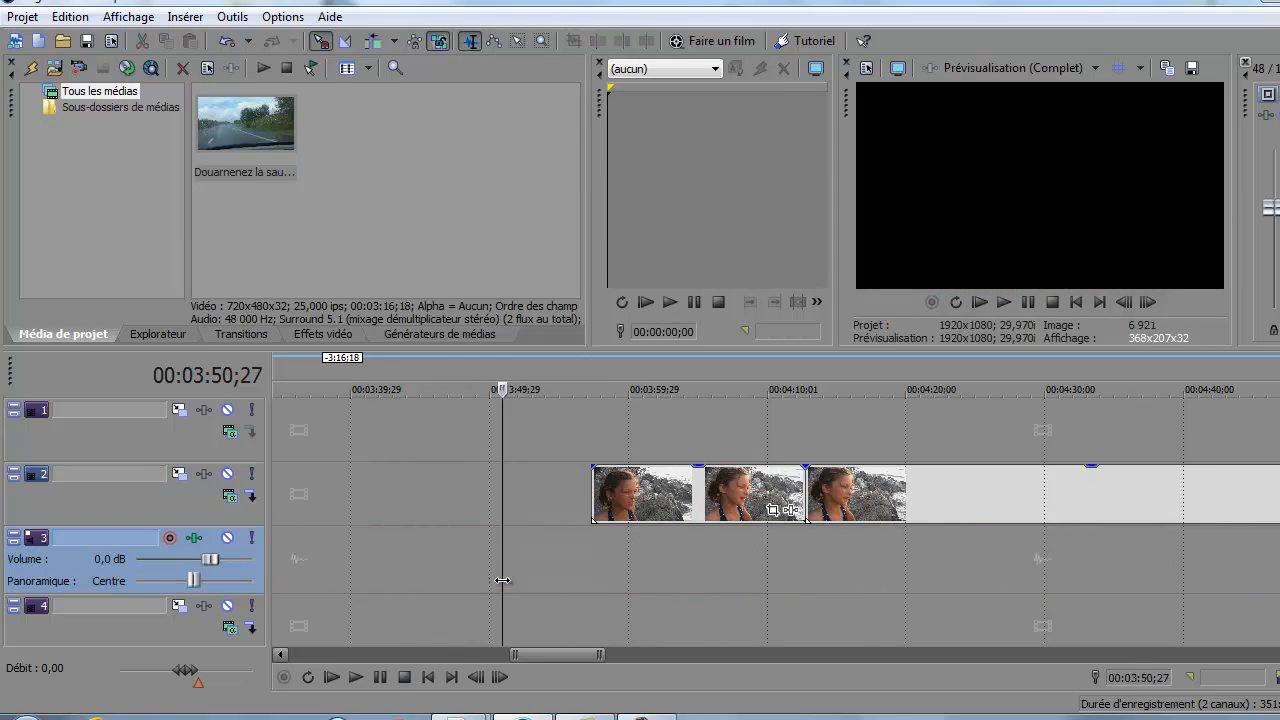
# - Delete the footage after the girl's shot and move the remaining clip earlier, to start at about 00:03:49;29
pyautogui.click(860, 500)
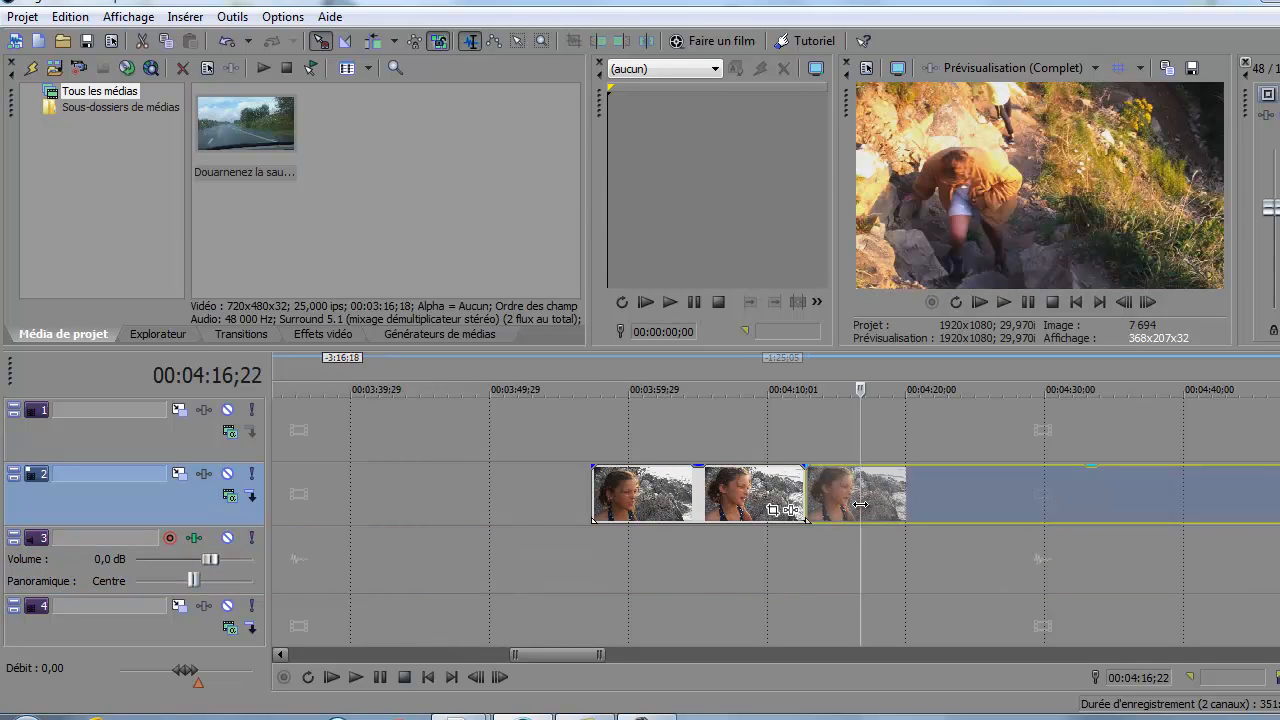
pyautogui.press('Delete')
pyautogui.moveTo(723, 500); pyautogui.dragTo(617, 503)
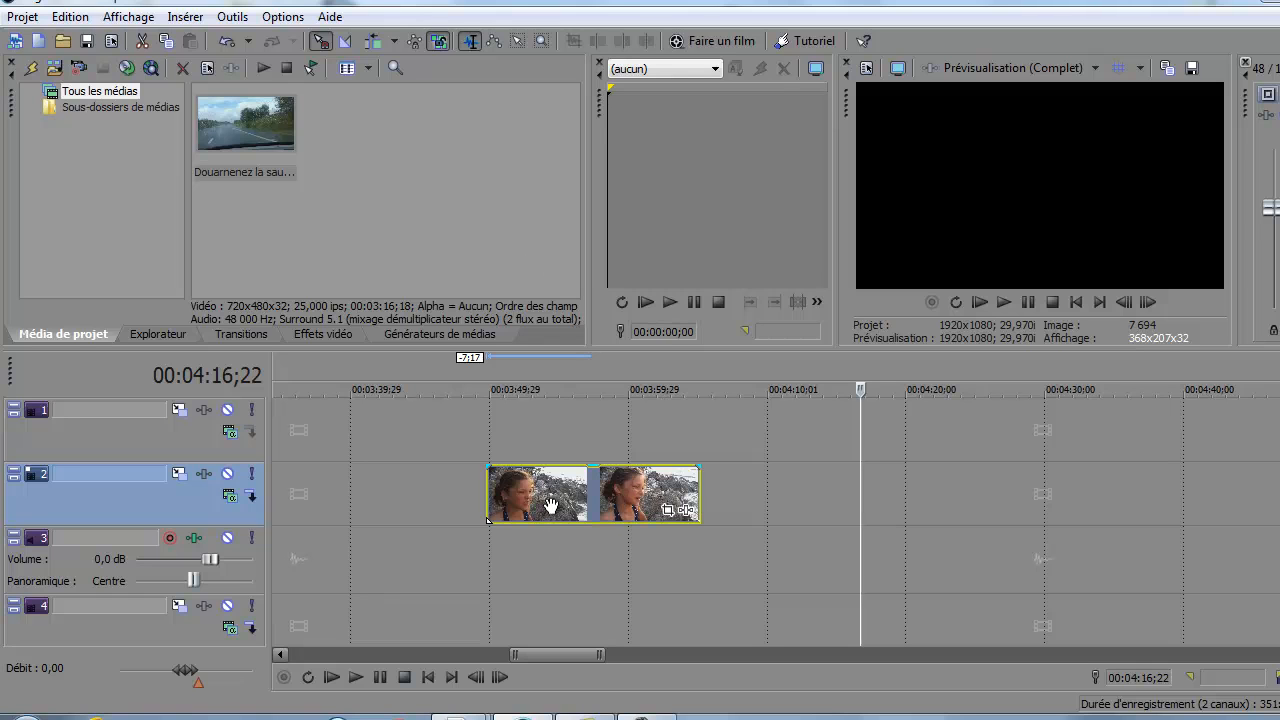
# - Place the Douarnenez video on track 2 again, after the girl's clip, and bring it fully into view
pyautogui.moveTo(243, 124); pyautogui.dragTo(706, 502)
pyautogui.moveTo(572, 655); pyautogui.dragTo(981, 656)
pyautogui.click(295, 486)
pyautogui.moveTo(870, 655); pyautogui.dragTo(711, 655)
# - Look through the second copy for a beach scene and split the video at 00:06:34;03
pyautogui.click(736, 497)
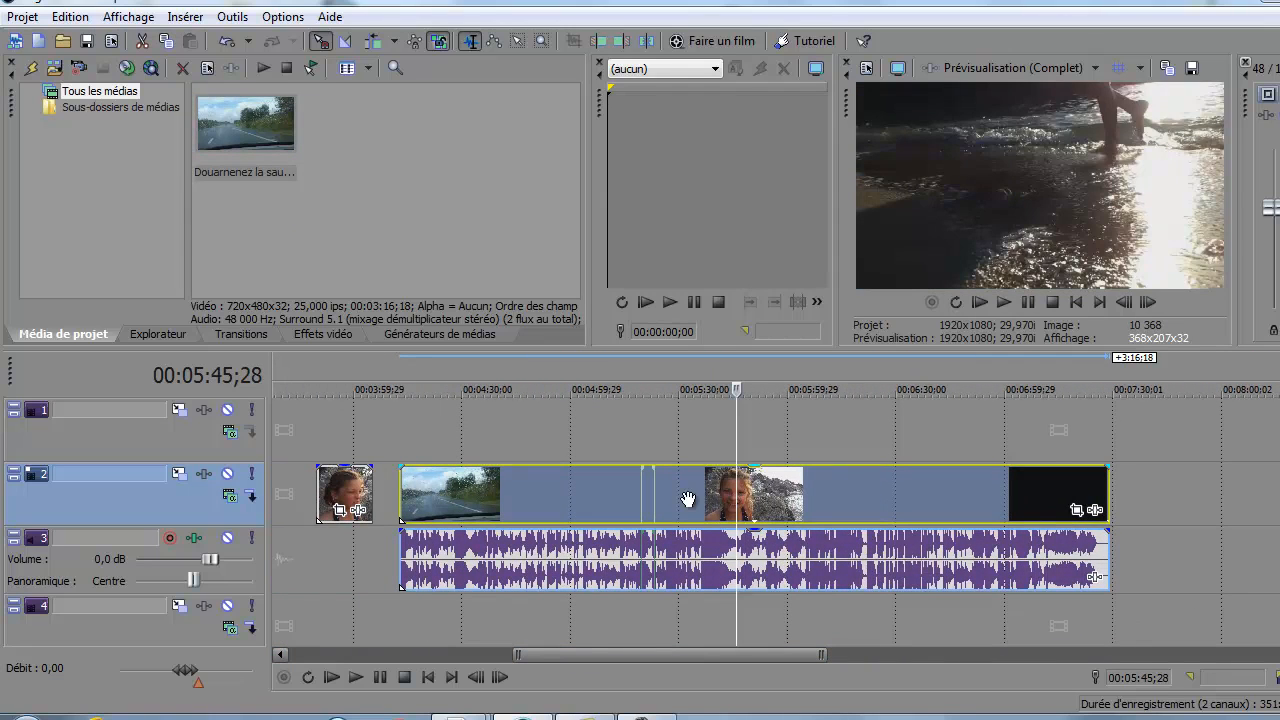
pyautogui.click(690, 499)
pyautogui.click(664, 499)
pyautogui.click(600, 499)
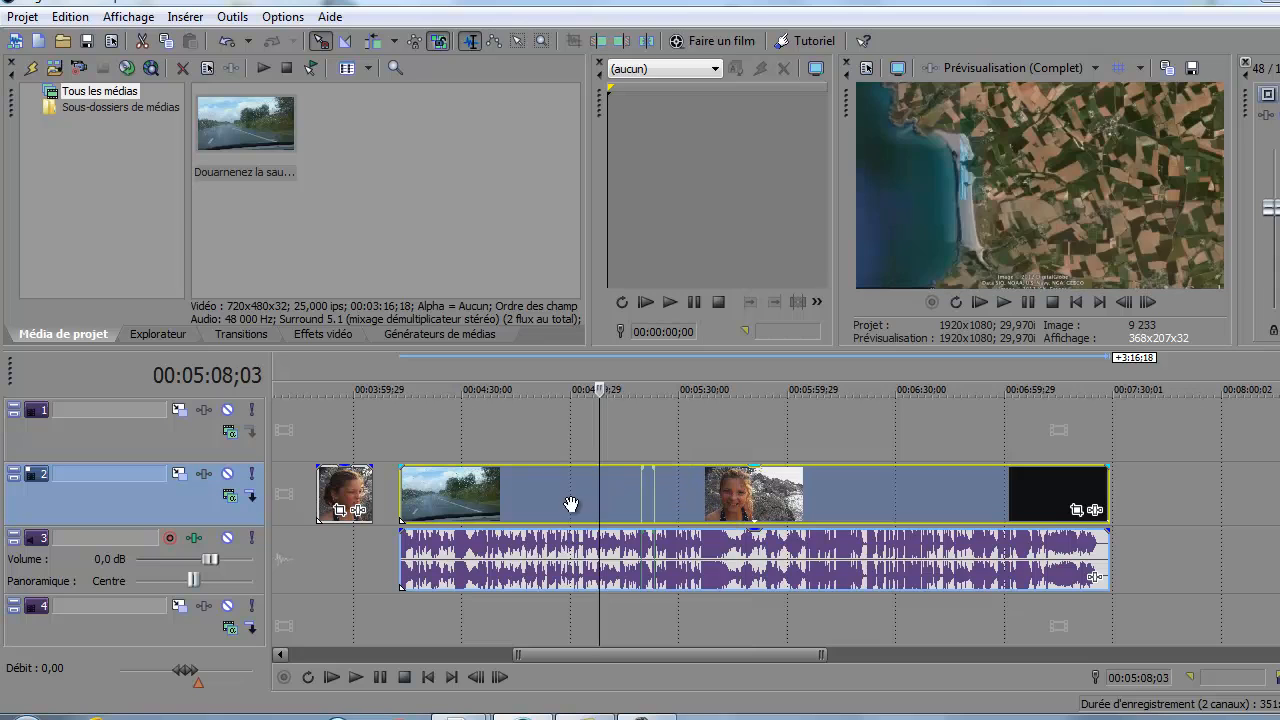
pyautogui.click(589, 500)
pyautogui.click(560, 507)
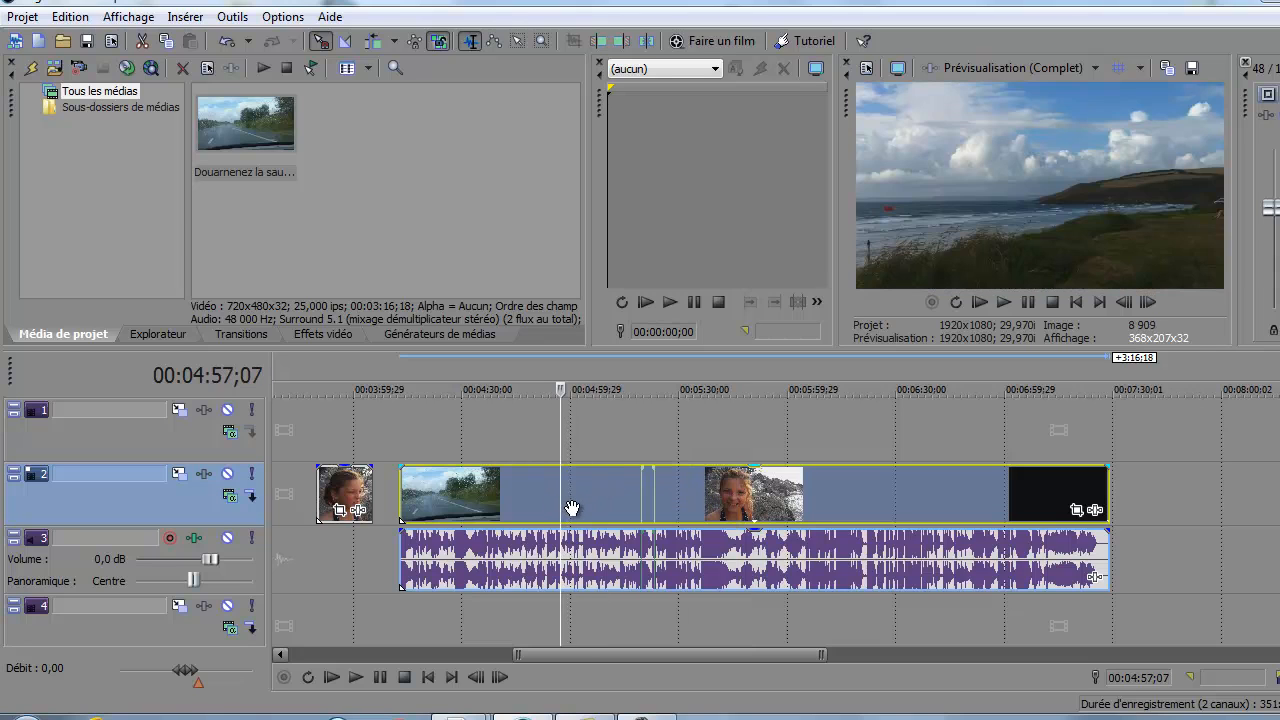
pyautogui.click(549, 508)
pyautogui.click(653, 508)
pyautogui.click(726, 508)
pyautogui.click(765, 505)
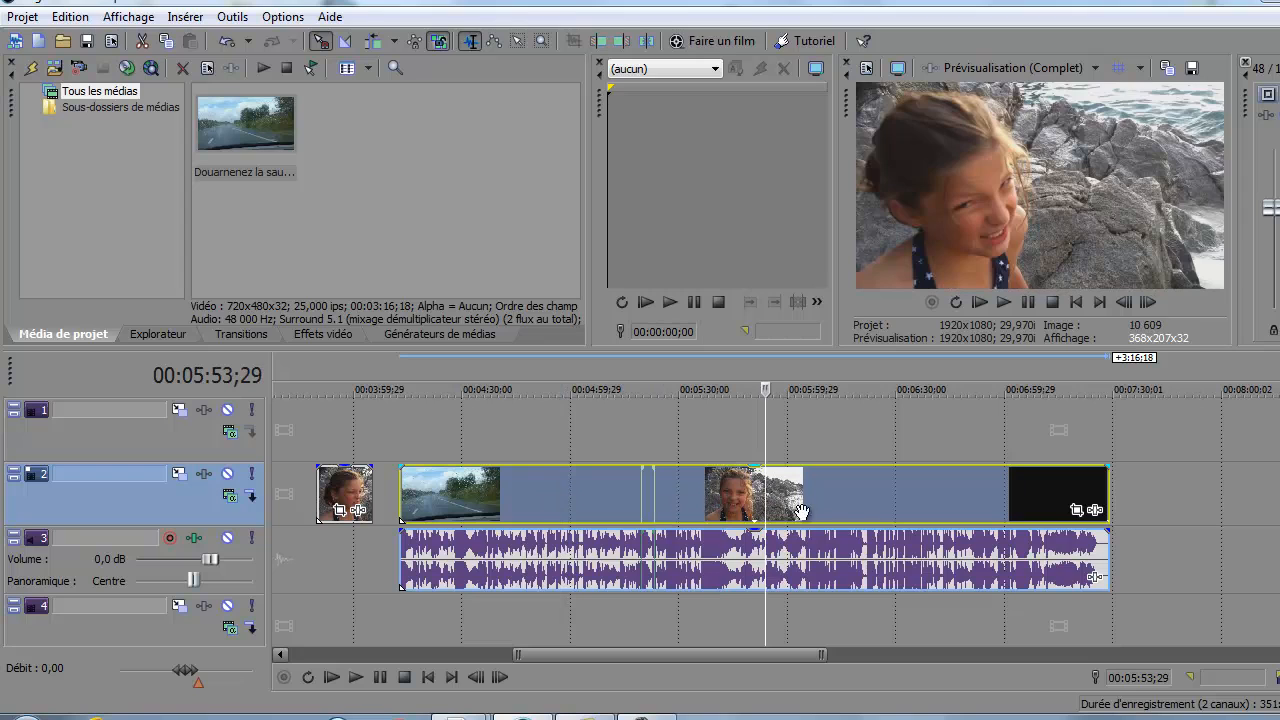
pyautogui.click(804, 511)
pyautogui.click(847, 510)
pyautogui.click(881, 511)
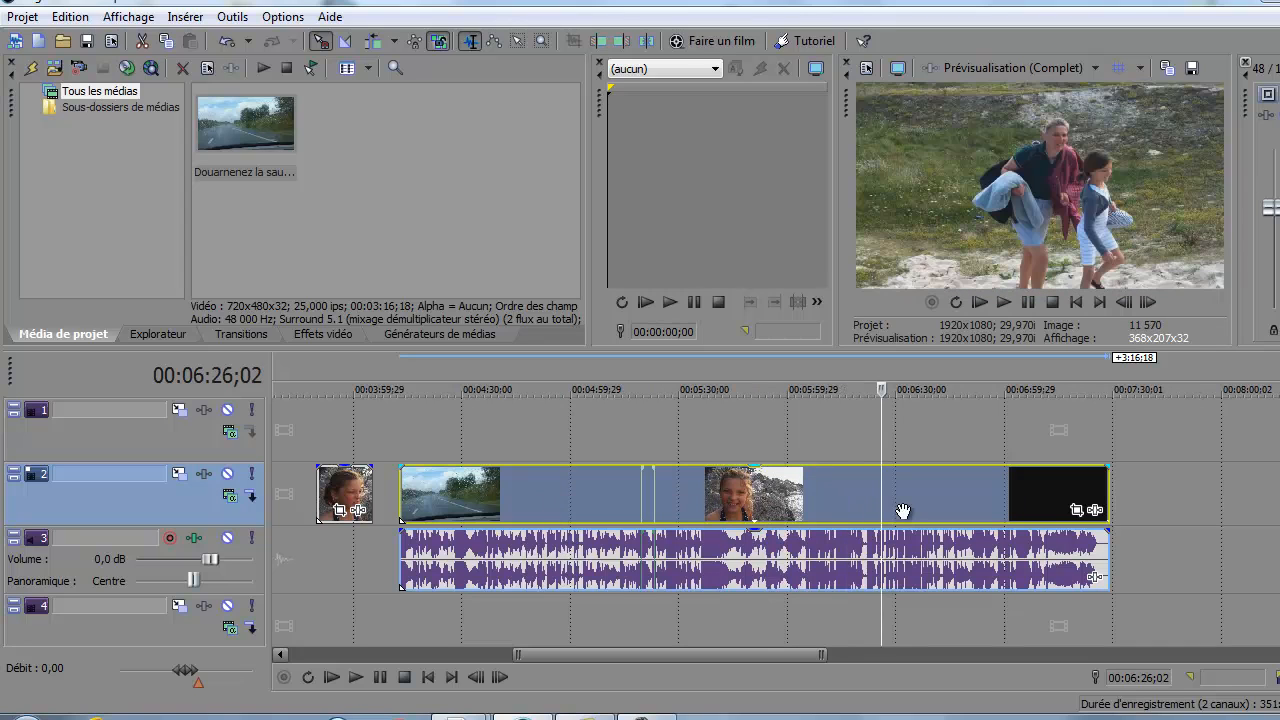
pyautogui.click(903, 512)
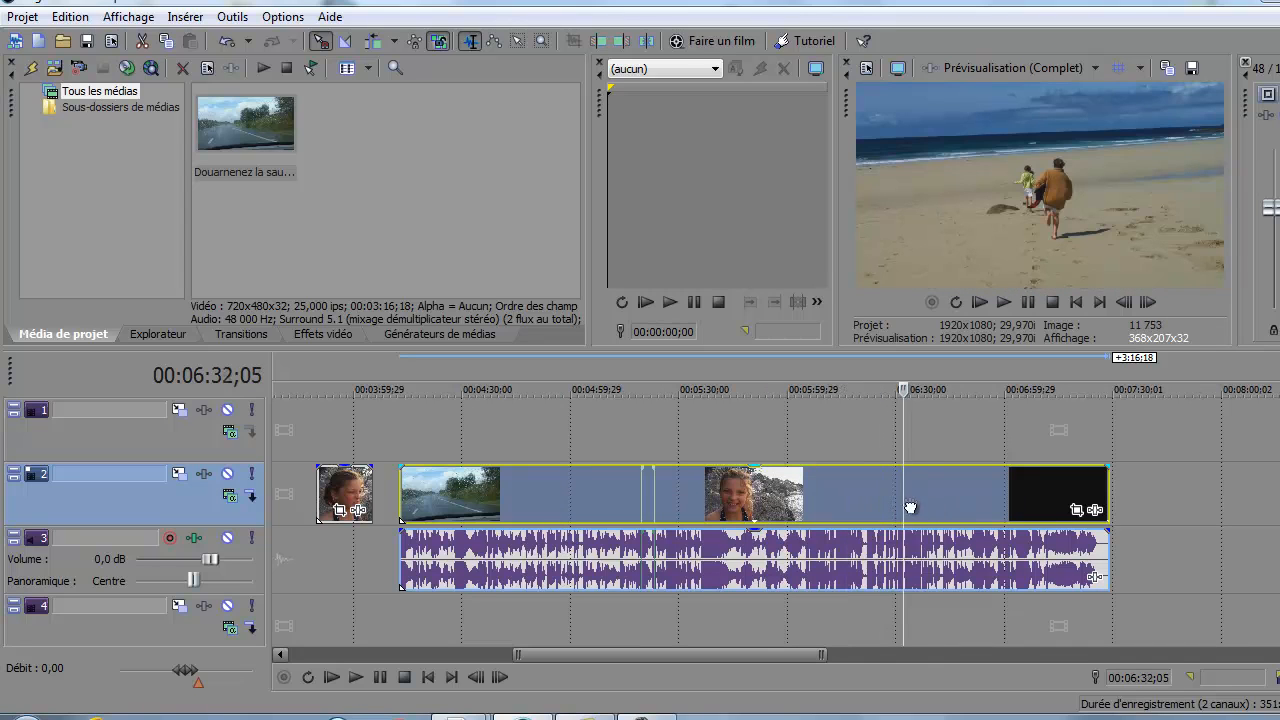
pyautogui.click(910, 508)
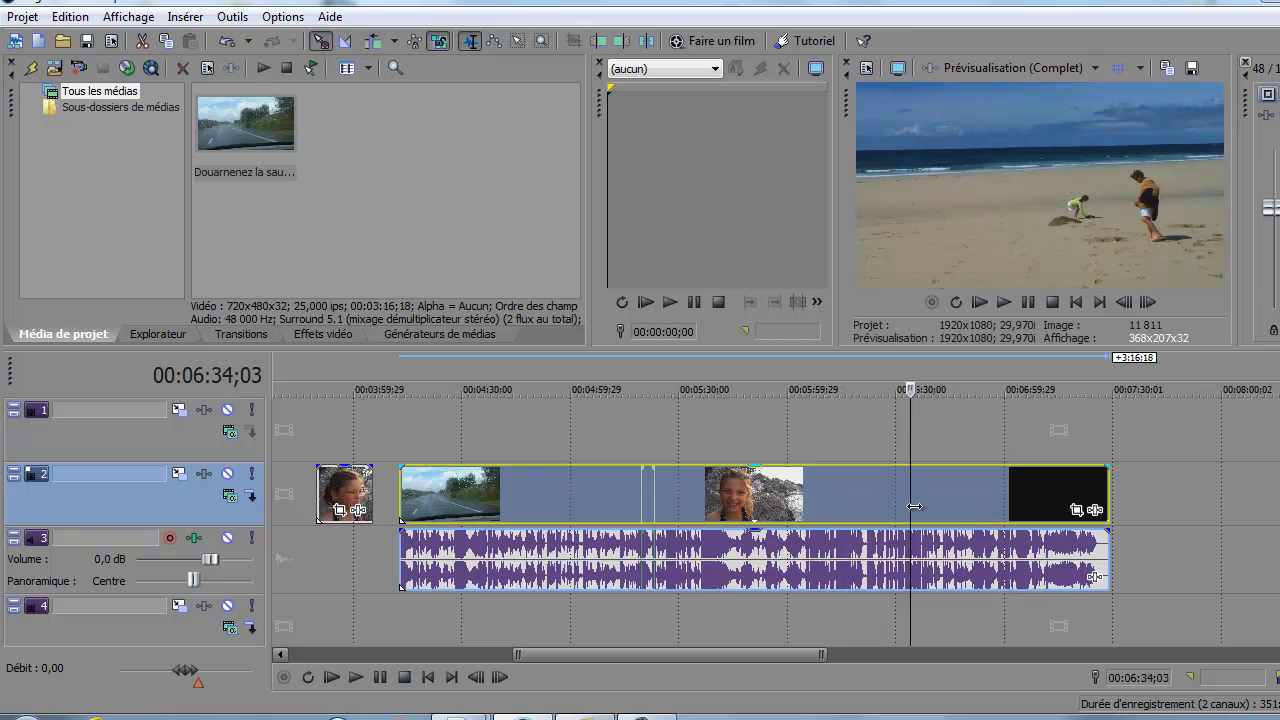
pyautogui.press('s')
# - Find the end of the beach scene and split the video at 00:06:54;00
pyautogui.click(962, 500)
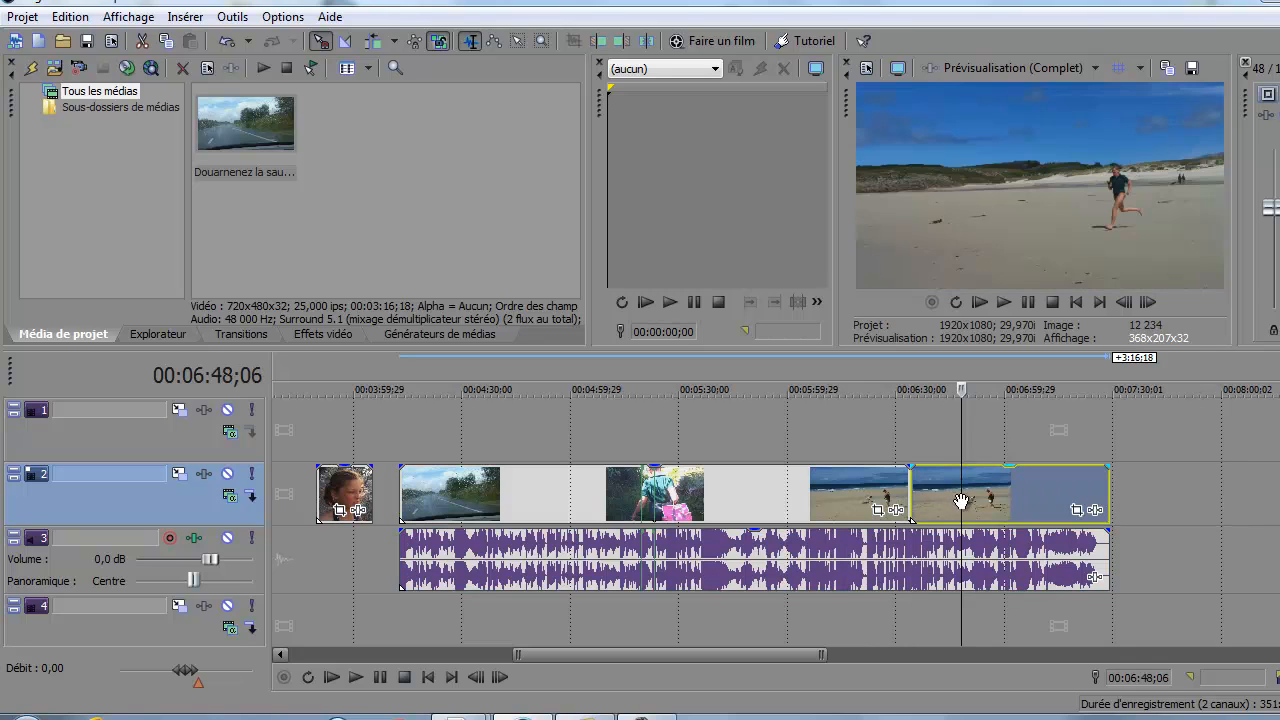
pyautogui.click(986, 500)
pyautogui.click(972, 504)
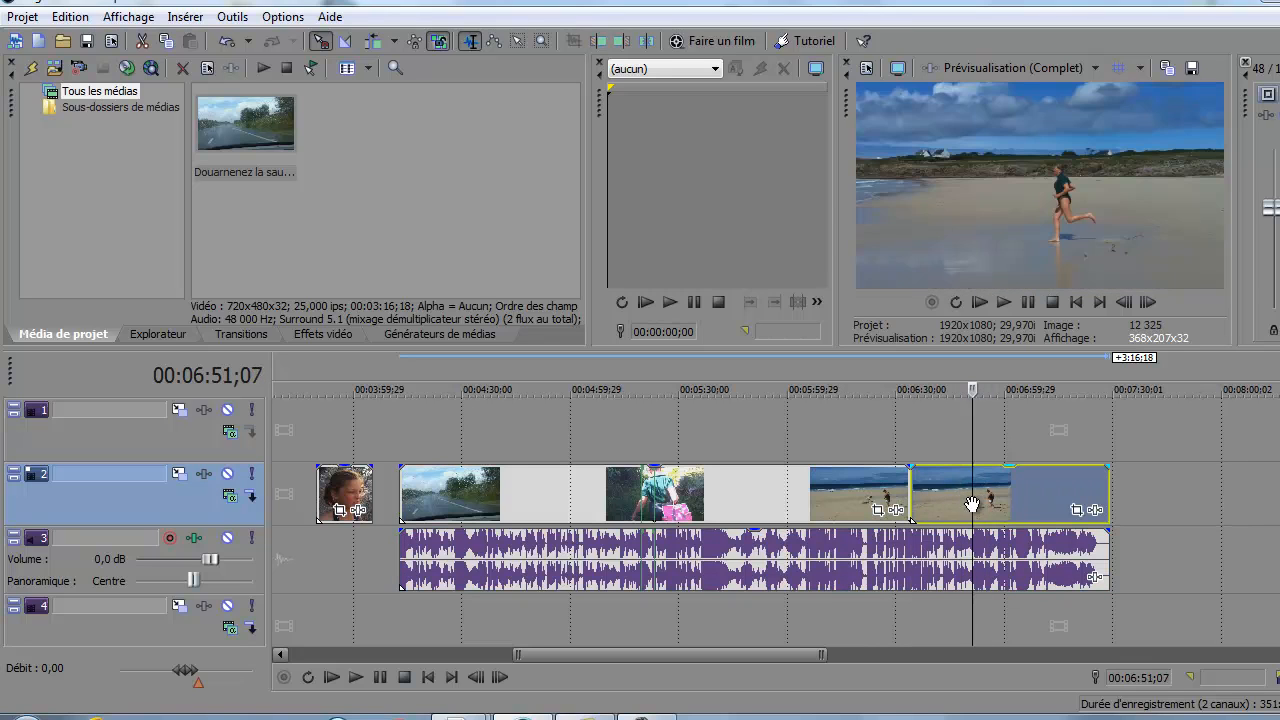
pyautogui.click(979, 502)
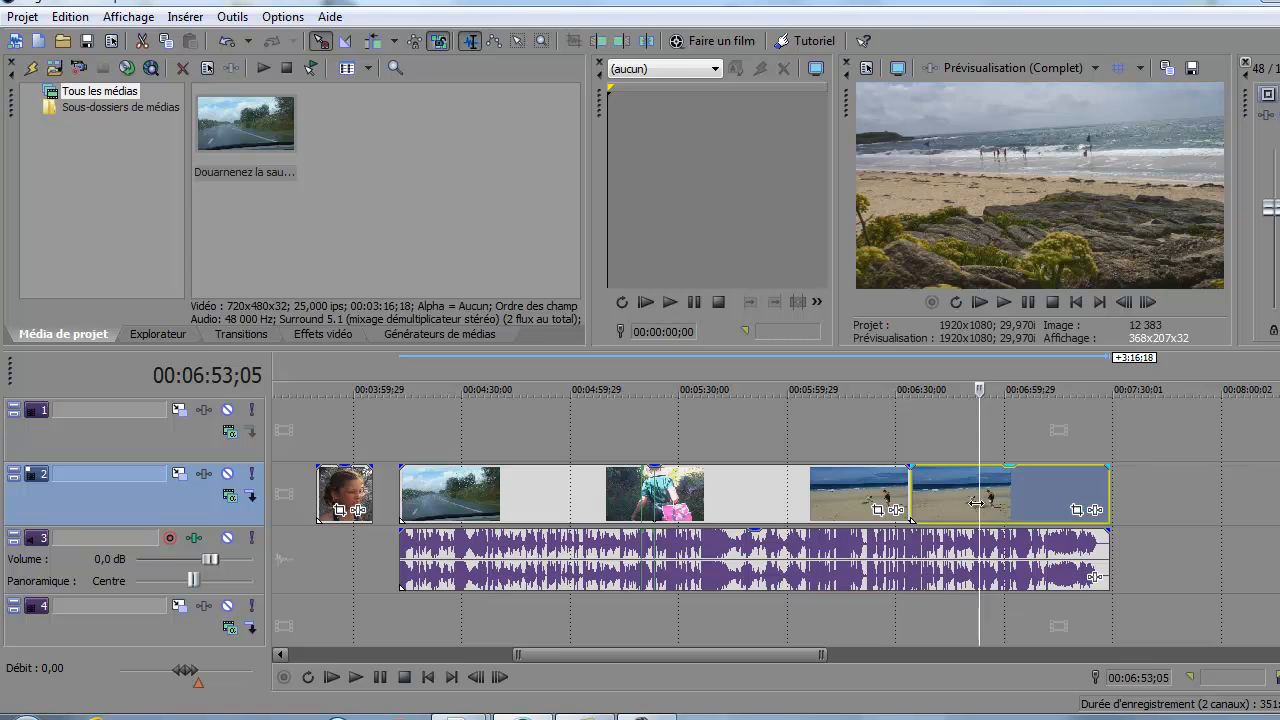
pyautogui.click(986, 502)
pyautogui.click(982, 503)
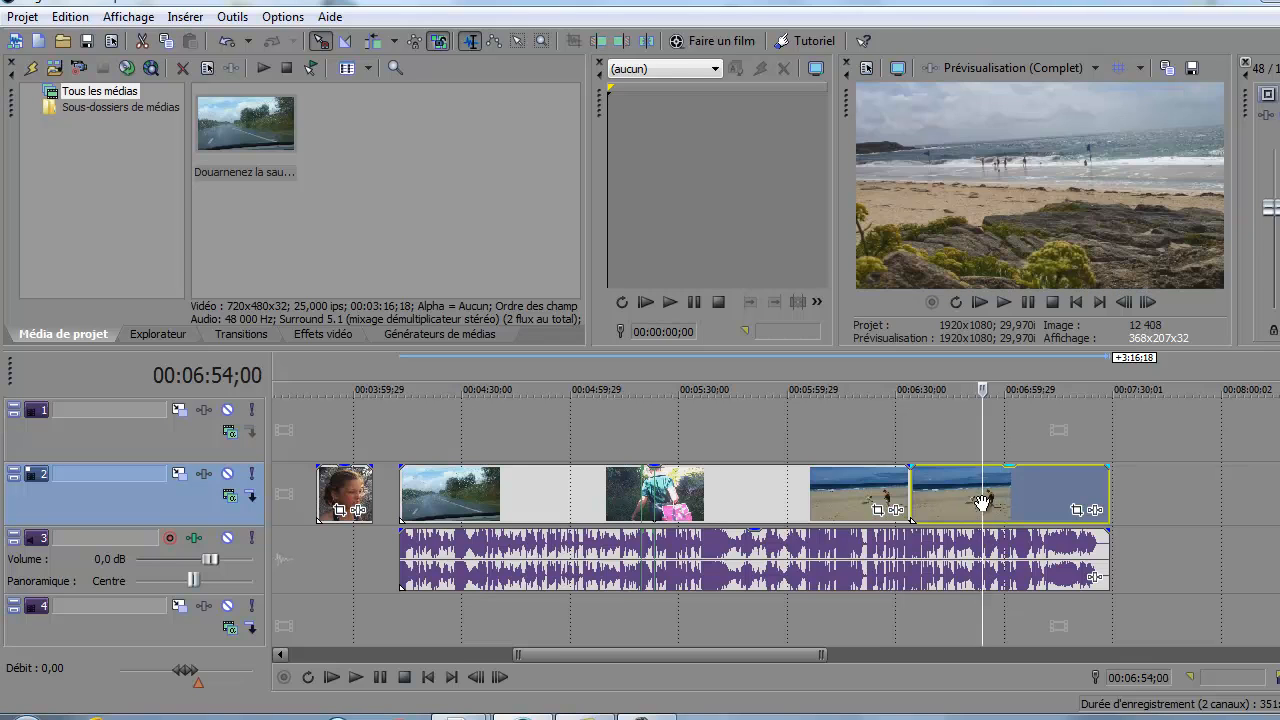
pyautogui.press('s')
# - Delete the footage before and after the beach scene on track 2, and its audio on track 3
pyautogui.click(821, 489)
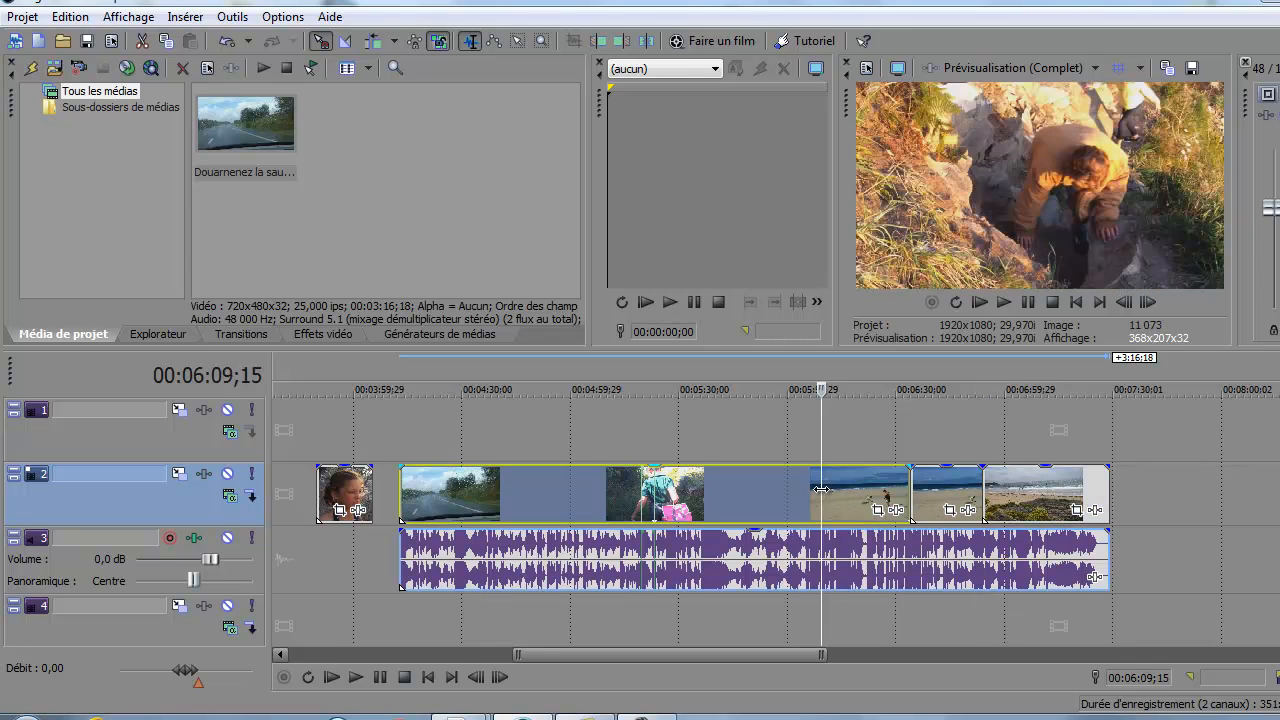
pyautogui.press('Delete')
pyautogui.click(806, 548)
pyautogui.press('Delete')
pyautogui.click(1016, 500)
pyautogui.press('Delete')
# - Move the beach clip on track 2 close behind the girl's clip, to about 00:04:11, and select track 3
pyautogui.moveTo(964, 512); pyautogui.dragTo(340, 562)
pyautogui.click(117, 566)
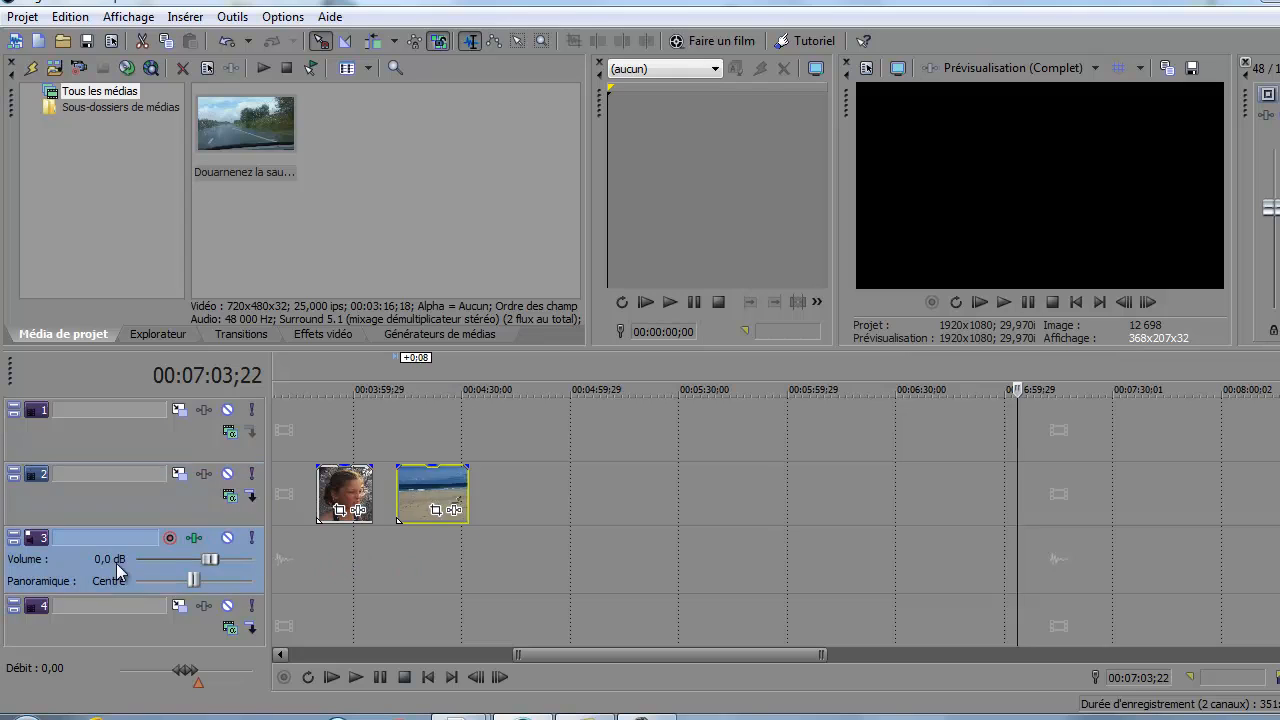
# - Delete the selected audio track and move the beach clip onto track 3, aligned directly beneath the girl's clip
pyautogui.press('Delete')
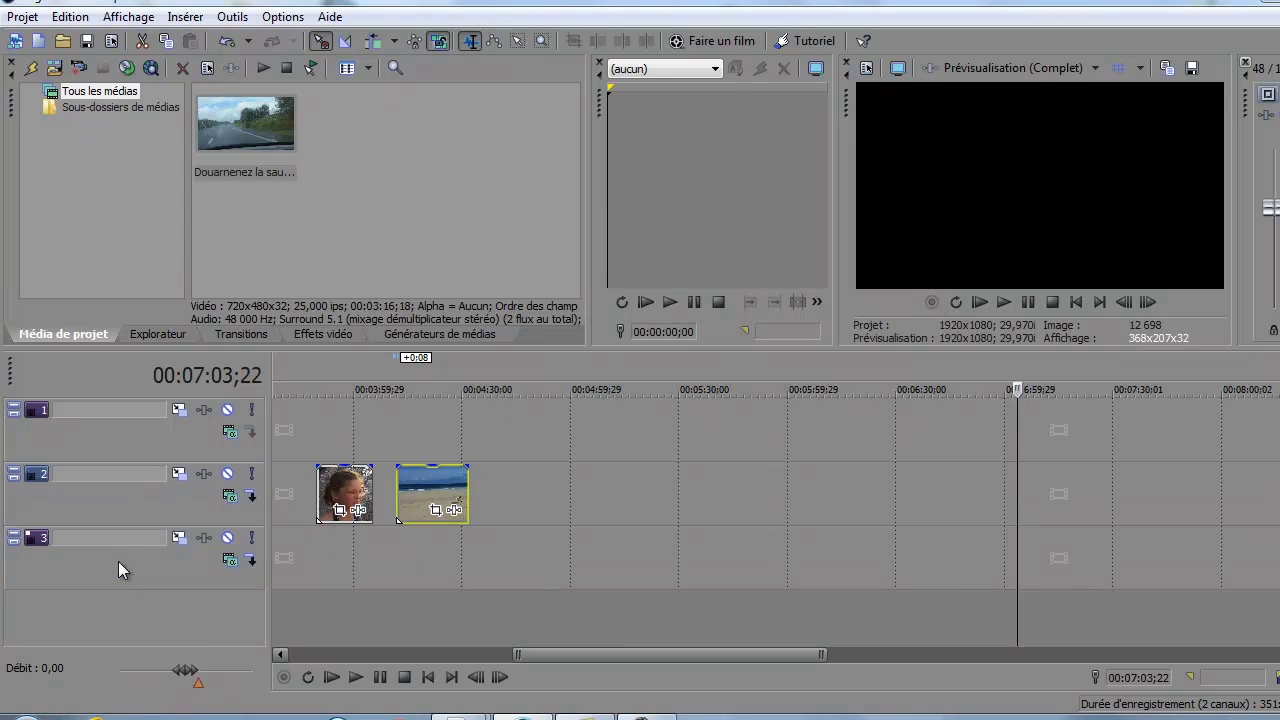
pyautogui.moveTo(402, 510); pyautogui.dragTo(370, 540)
pyautogui.click(343, 488)
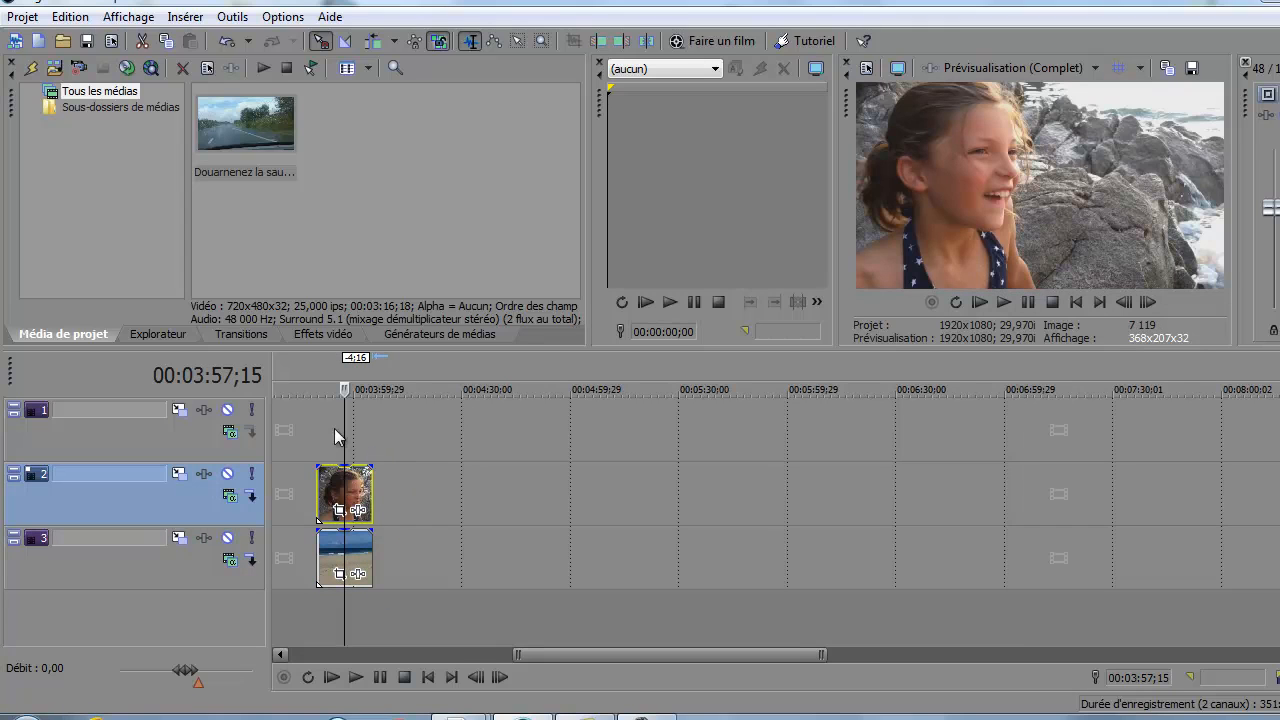
# - Insert a Dégradé de couleur Sony generated media on track 1 at 00:03:49;23, the start of the girl's clip
pyautogui.click(329, 430)
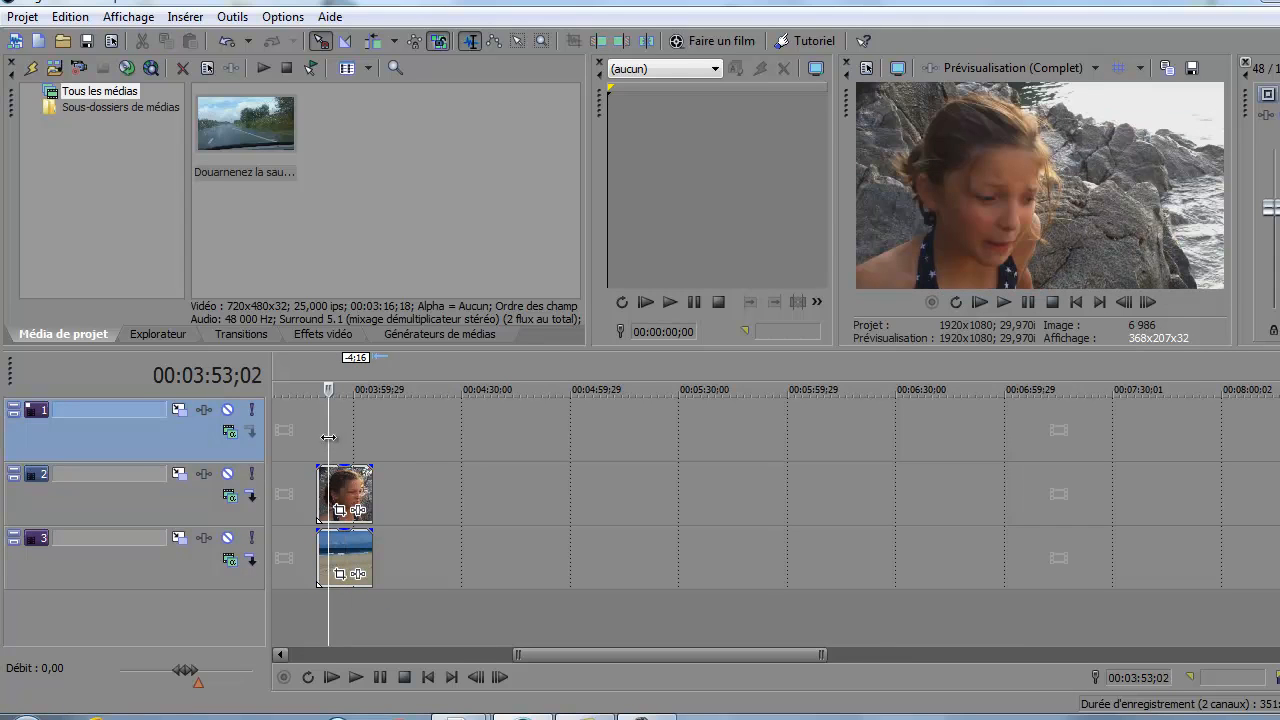
pyautogui.click(317, 434)
pyautogui.rightClick(318, 438)
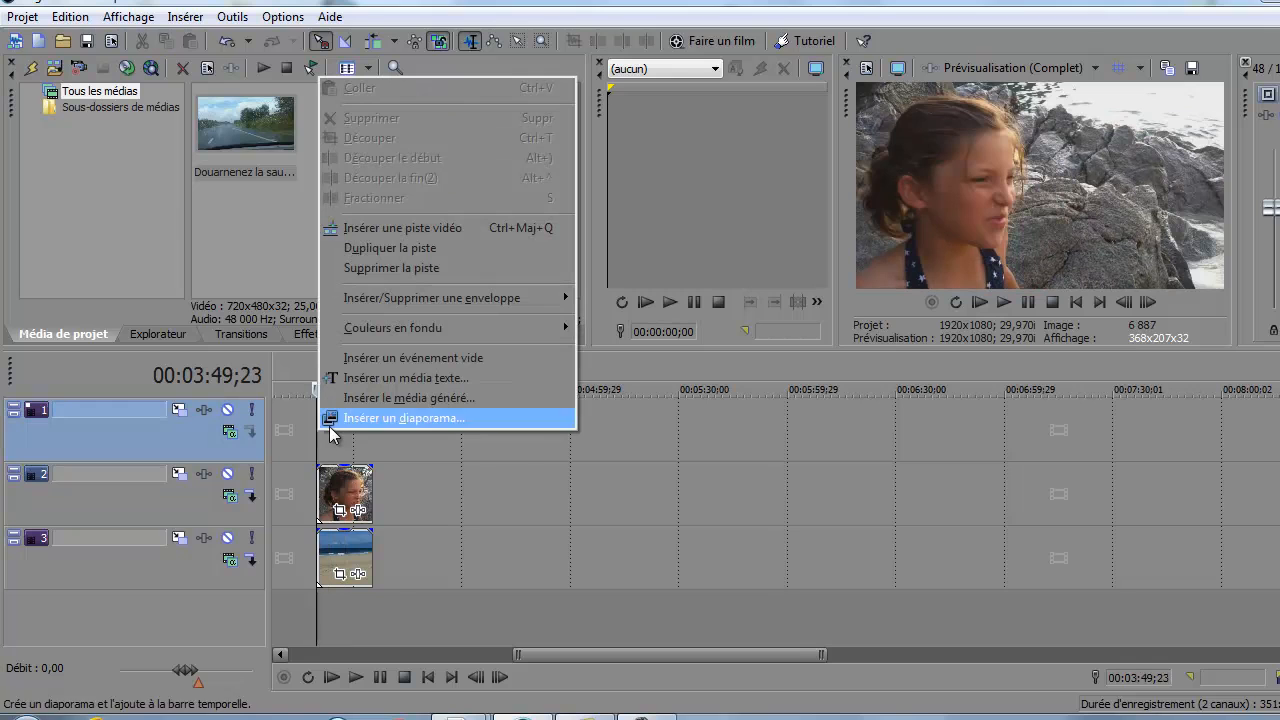
pyautogui.click(386, 402)
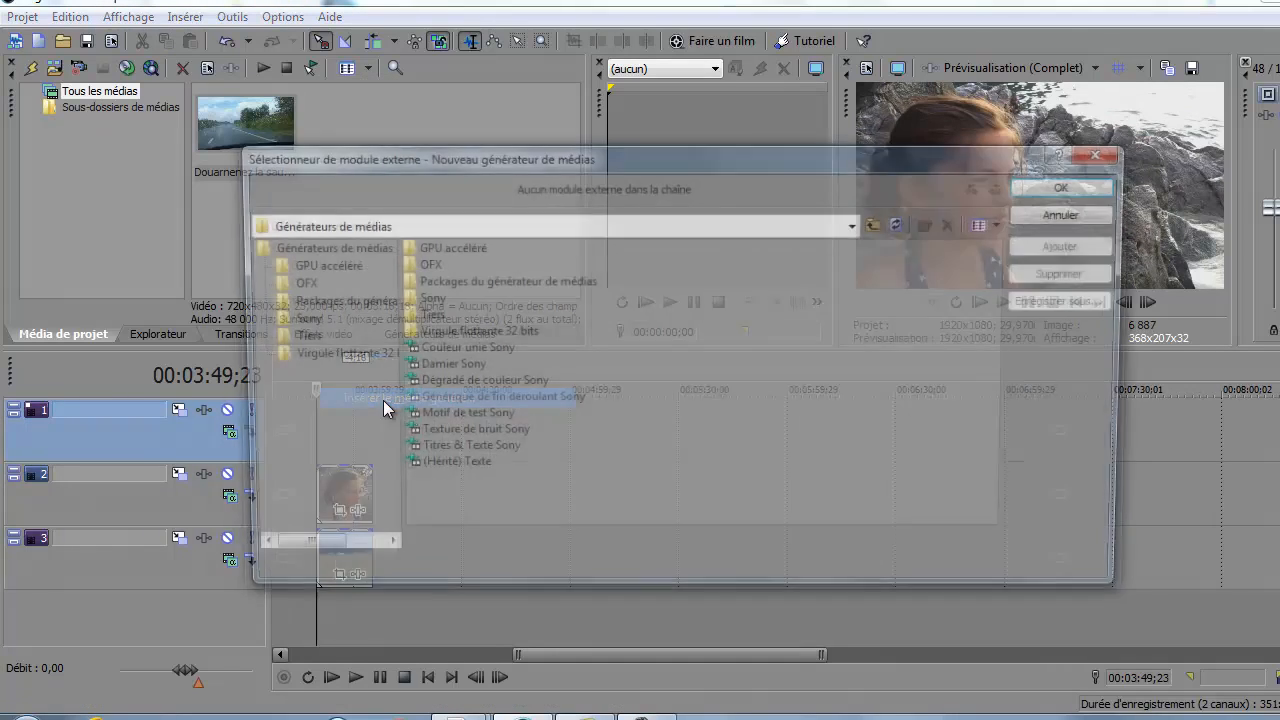
pyautogui.click(461, 382)
pyautogui.click(1072, 244)
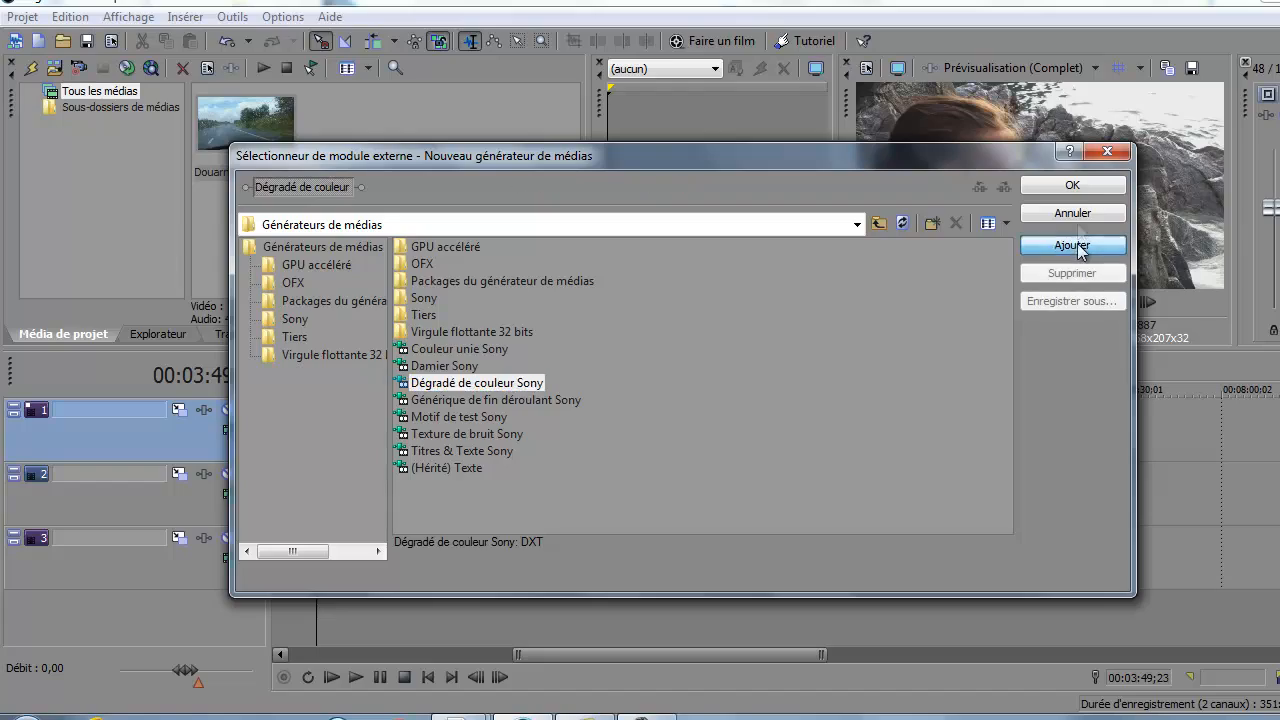
pyautogui.click(1072, 186)
pyautogui.moveTo(491, 159); pyautogui.dragTo(867, 254)
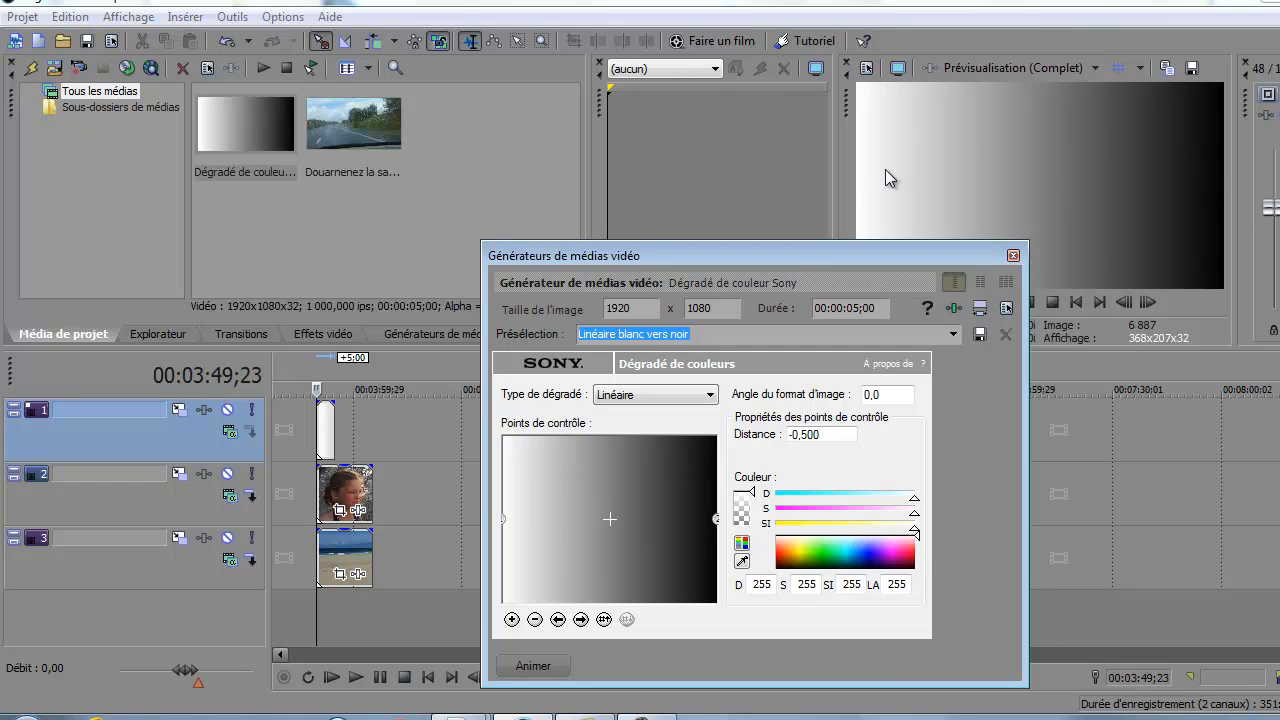
# - Set the gradient type to Elliptique, shrink the white ellipse and shift its centre left to about X 0.147, Y 0.55
pyautogui.moveTo(712, 260); pyautogui.dragTo(716, 233)
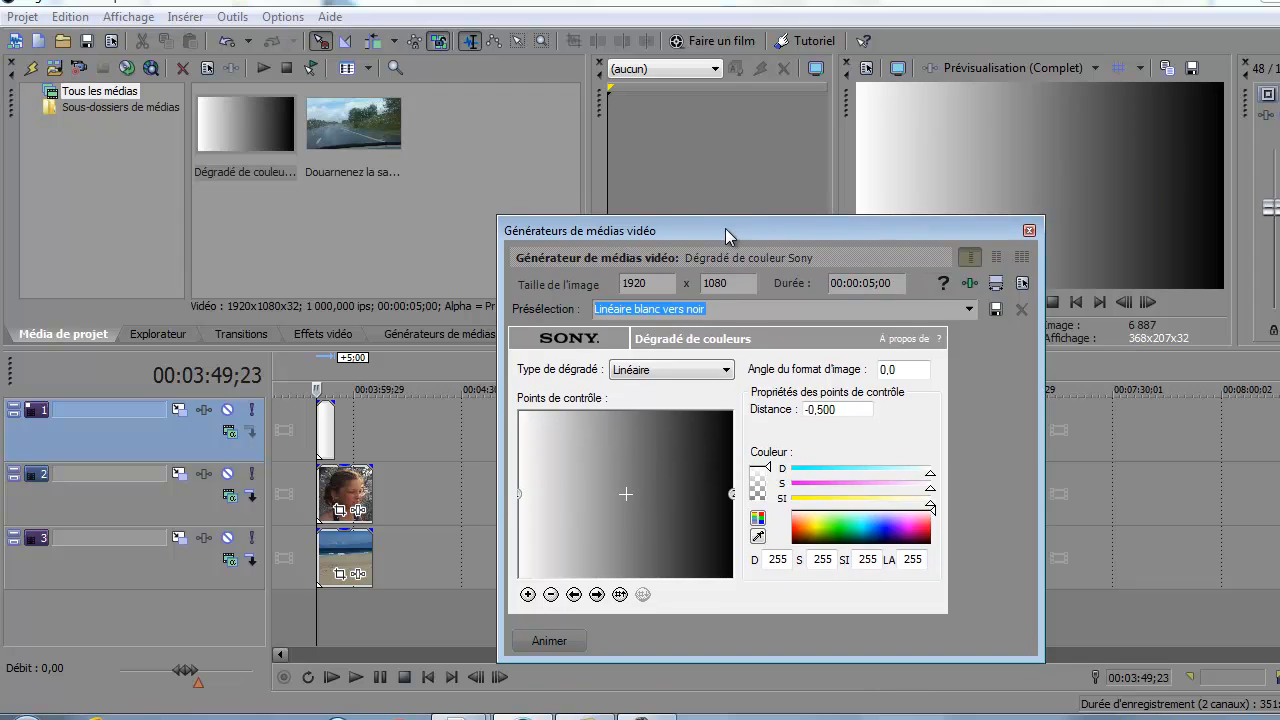
pyautogui.click(697, 372)
pyautogui.click(673, 398)
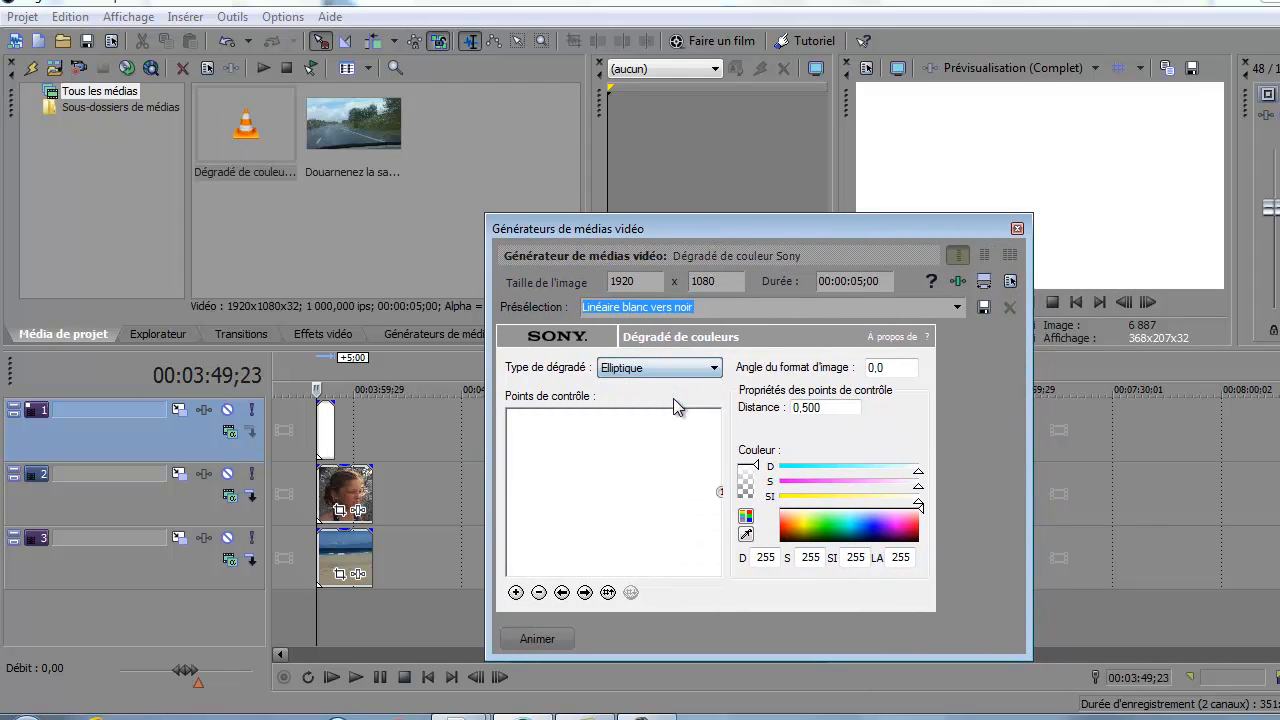
pyautogui.moveTo(723, 494); pyautogui.dragTo(646, 449)
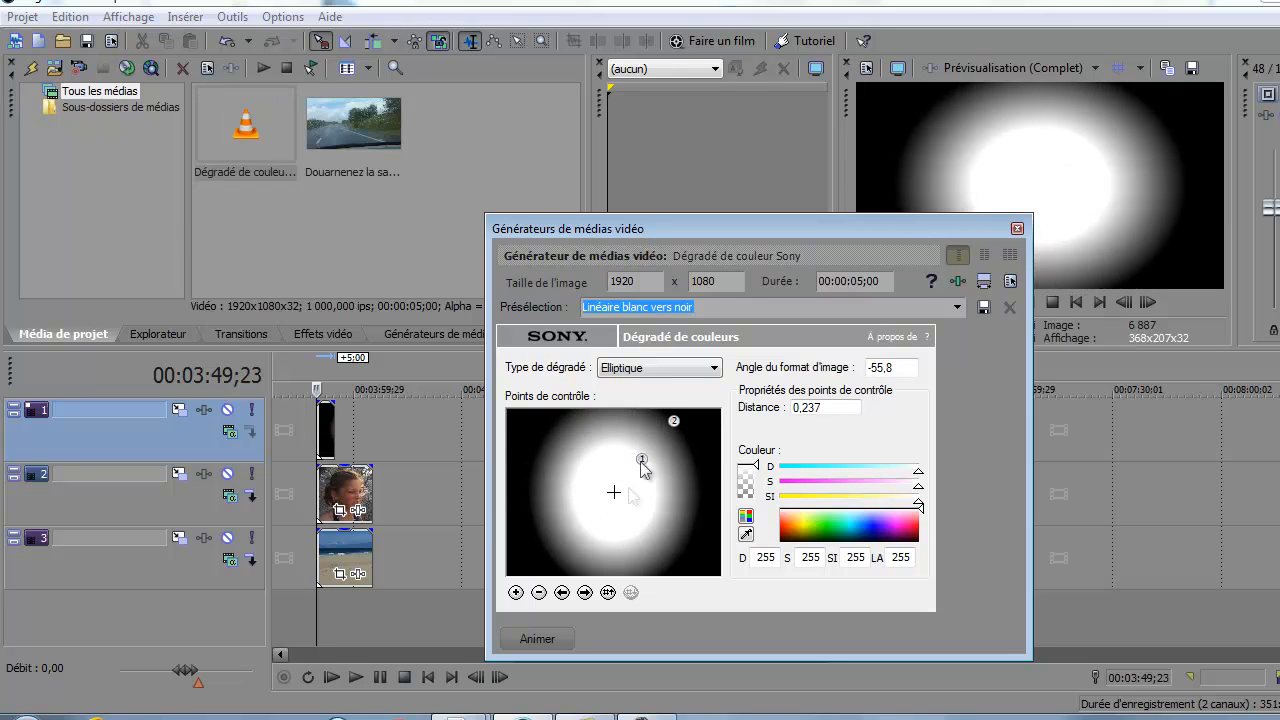
pyautogui.moveTo(613, 492); pyautogui.dragTo(538, 500)
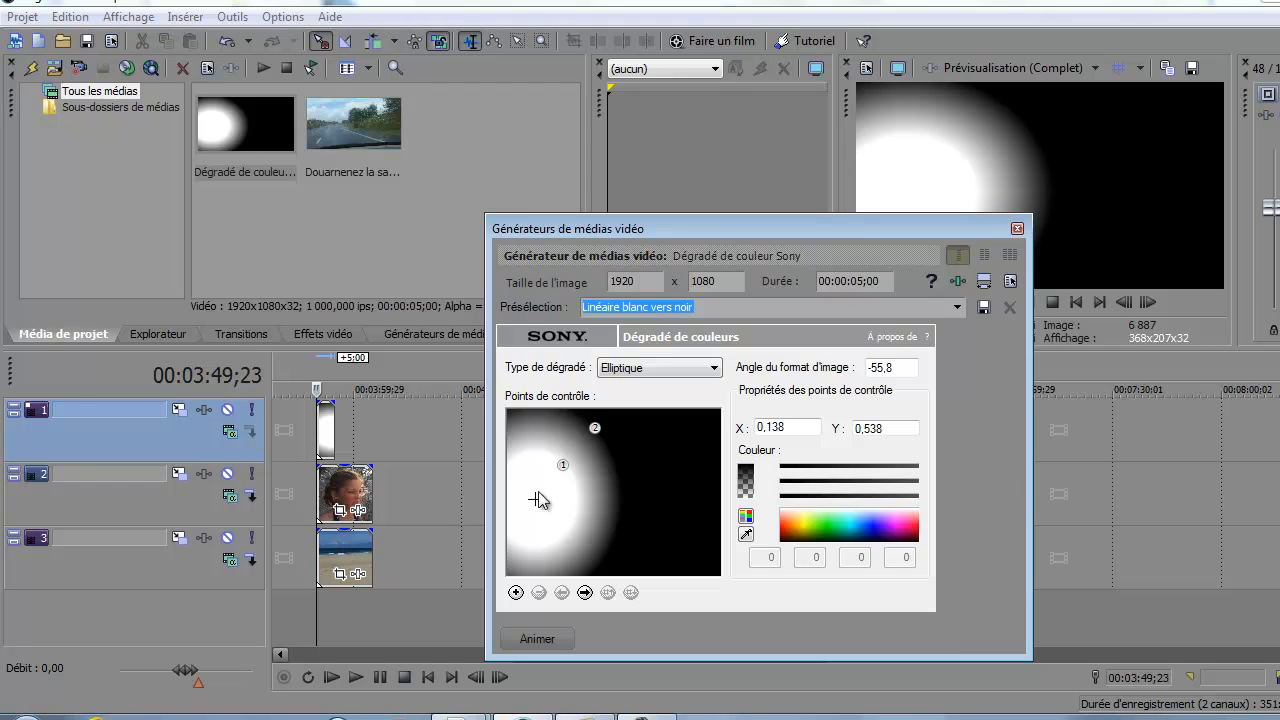
pyautogui.moveTo(537, 503)
pyautogui.mouseDown()
pyautogui.moveTo(543, 514)
pyautogui.moveTo(531, 508)
pyautogui.mouseUp()
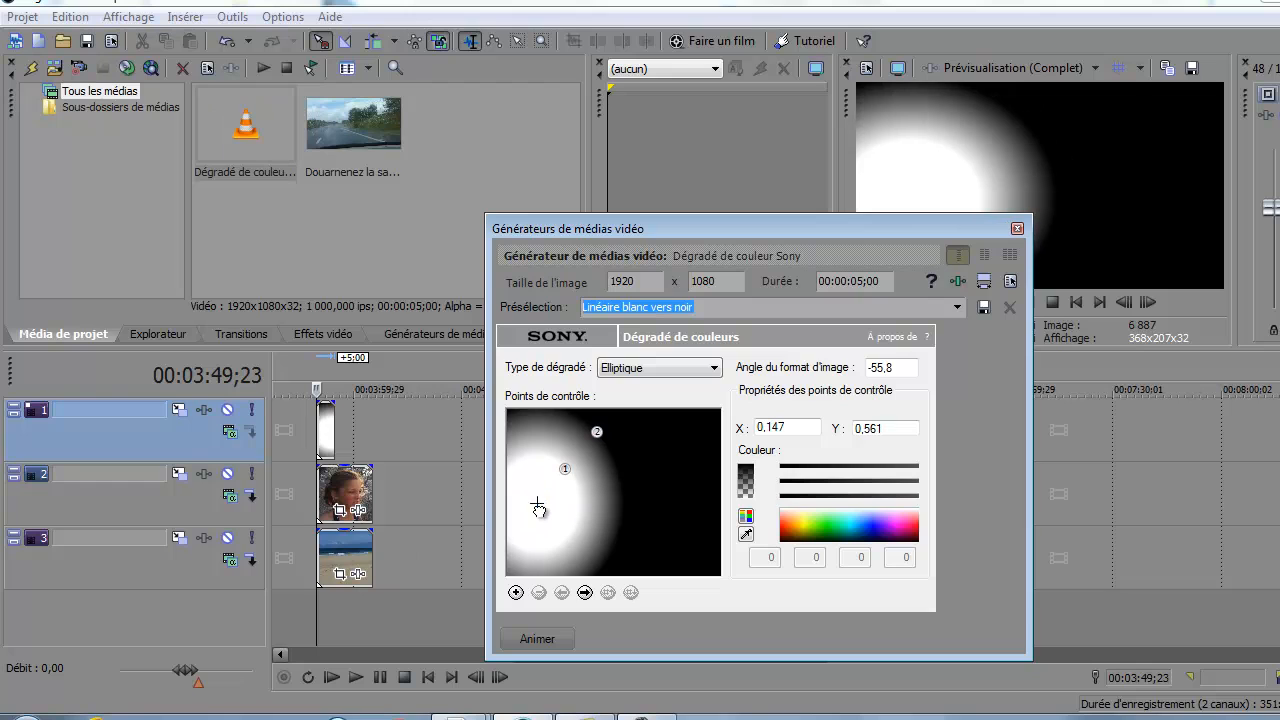
# - Check the girl's framing and readjust the ellipse's control points around it, with the outer point at about 0.548 distance, and close the generator
pyautogui.click(343, 492)
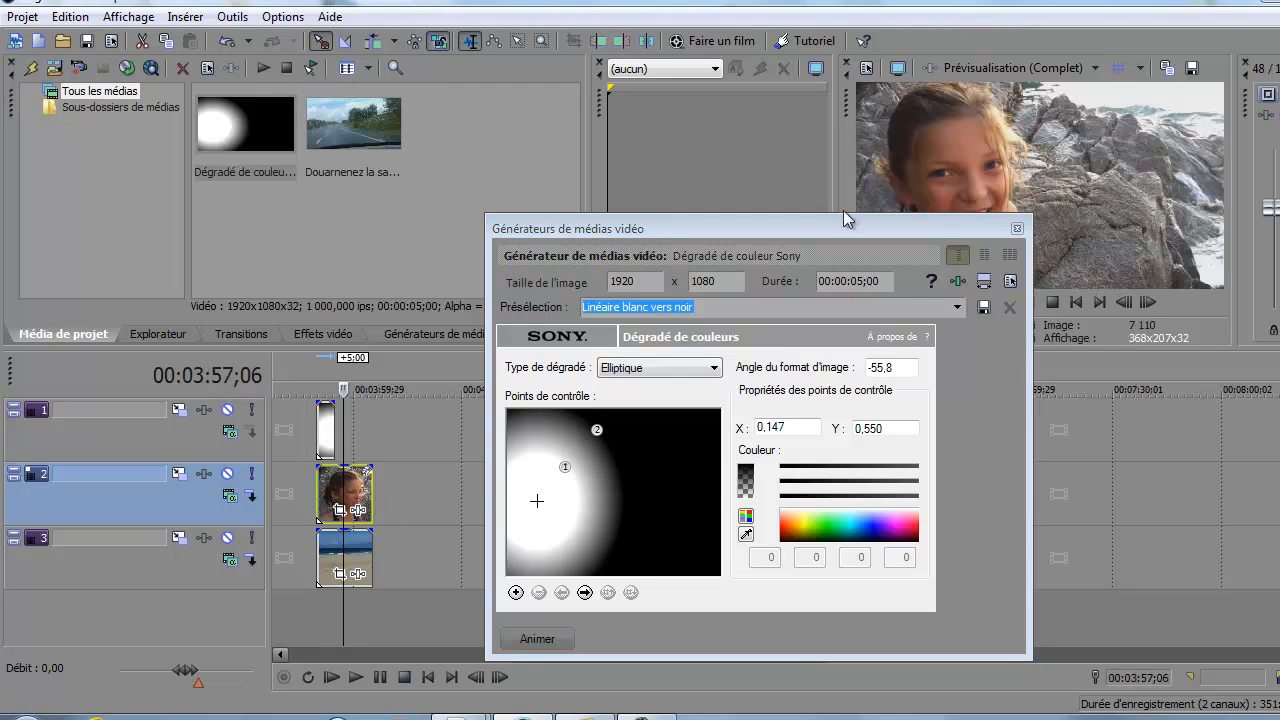
pyautogui.click(325, 432)
pyautogui.scroll(2, 350, 424)
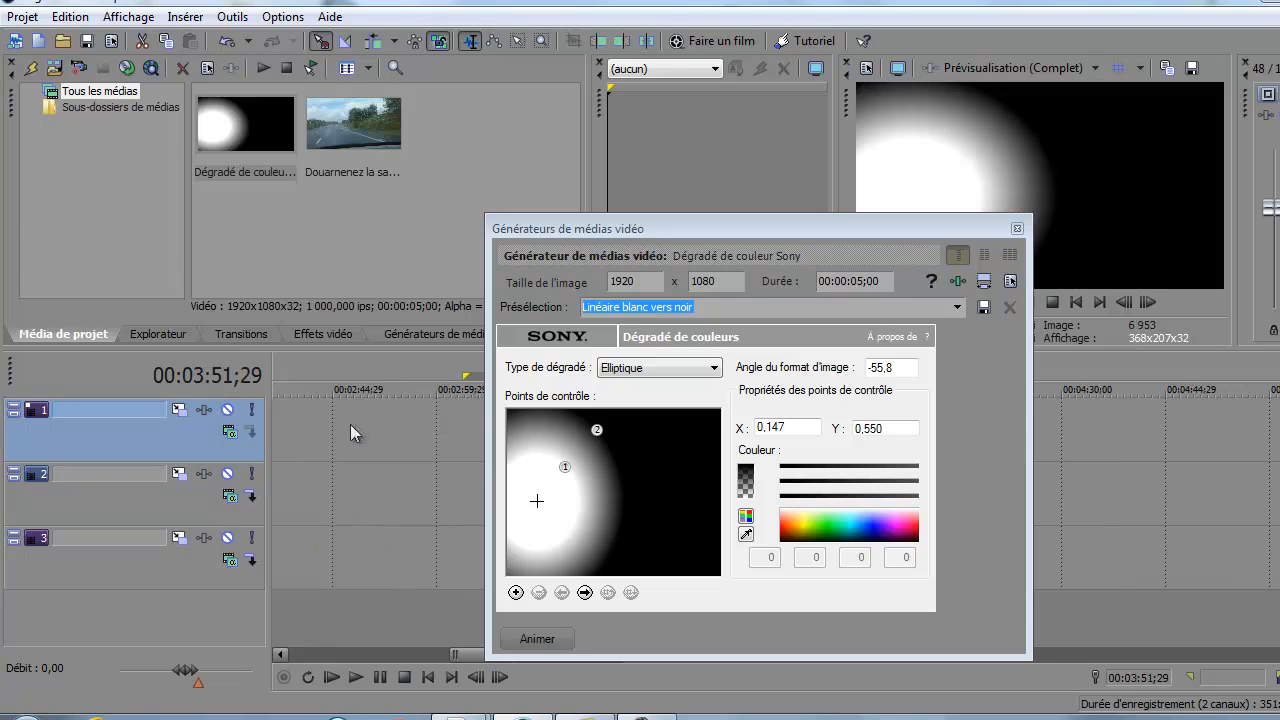
pyautogui.moveTo(420, 655); pyautogui.dragTo(523, 660)
pyautogui.click(432, 426)
pyautogui.click(436, 426)
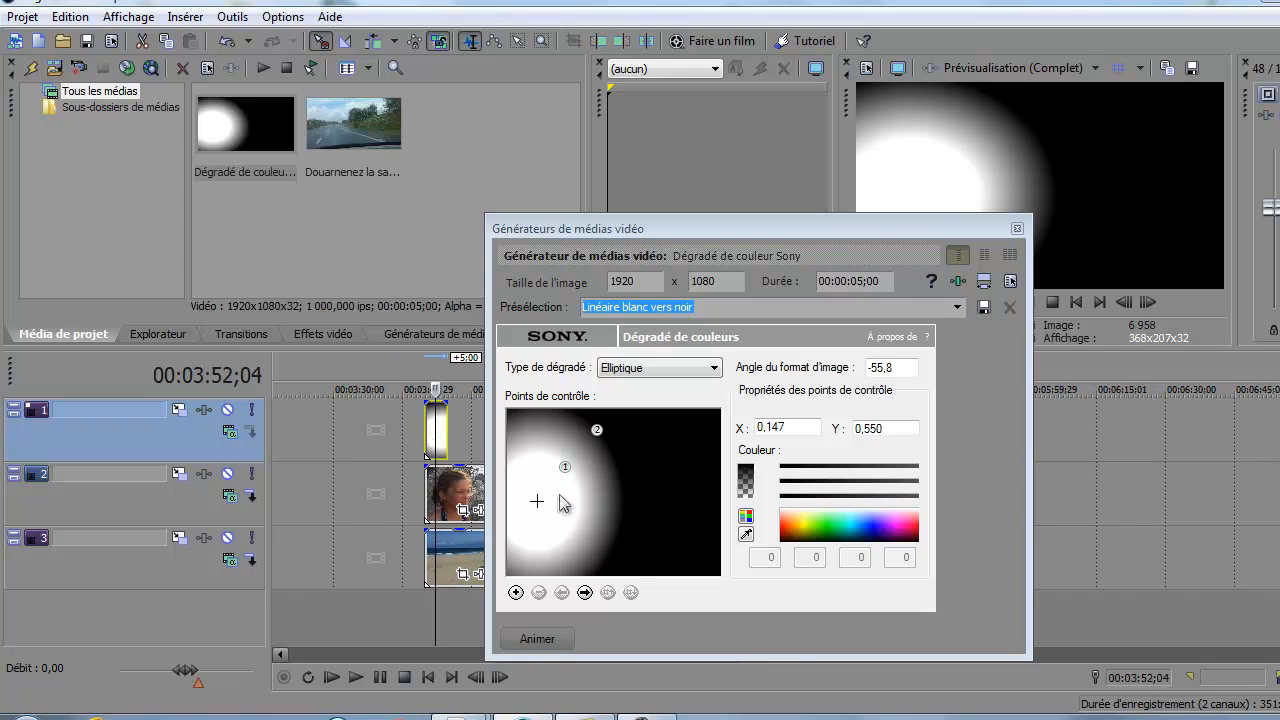
pyautogui.moveTo(538, 502); pyautogui.dragTo(561, 472)
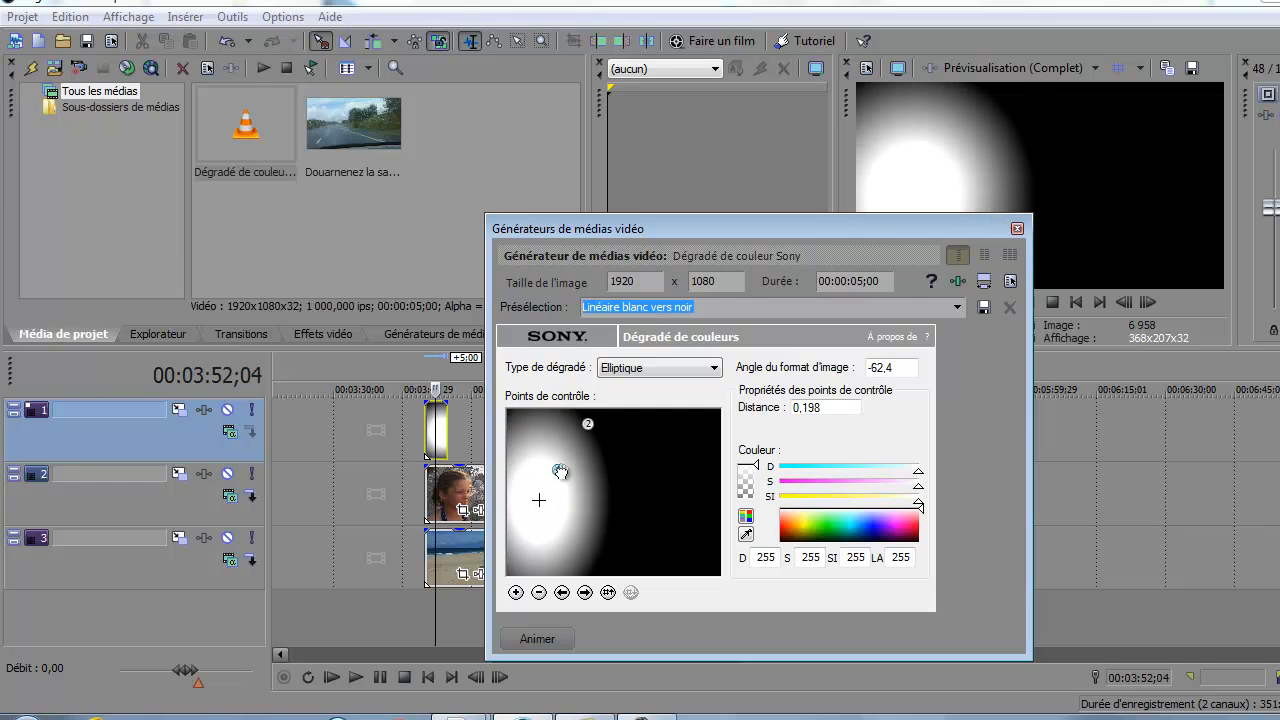
pyautogui.moveTo(585, 418)
pyautogui.mouseDown()
pyautogui.moveTo(603, 423)
pyautogui.moveTo(583, 427)
pyautogui.mouseUp()
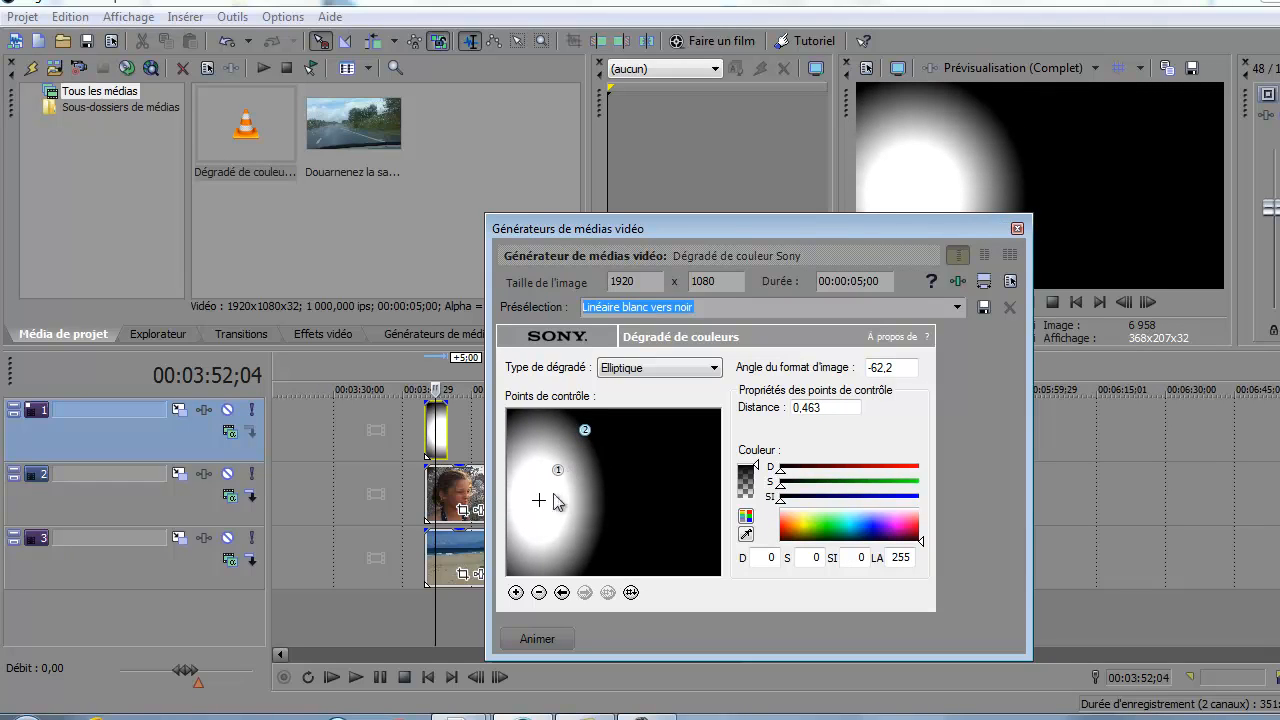
pyautogui.click(540, 500)
pyautogui.click(558, 473)
pyautogui.moveTo(558, 473); pyautogui.dragTo(608, 429)
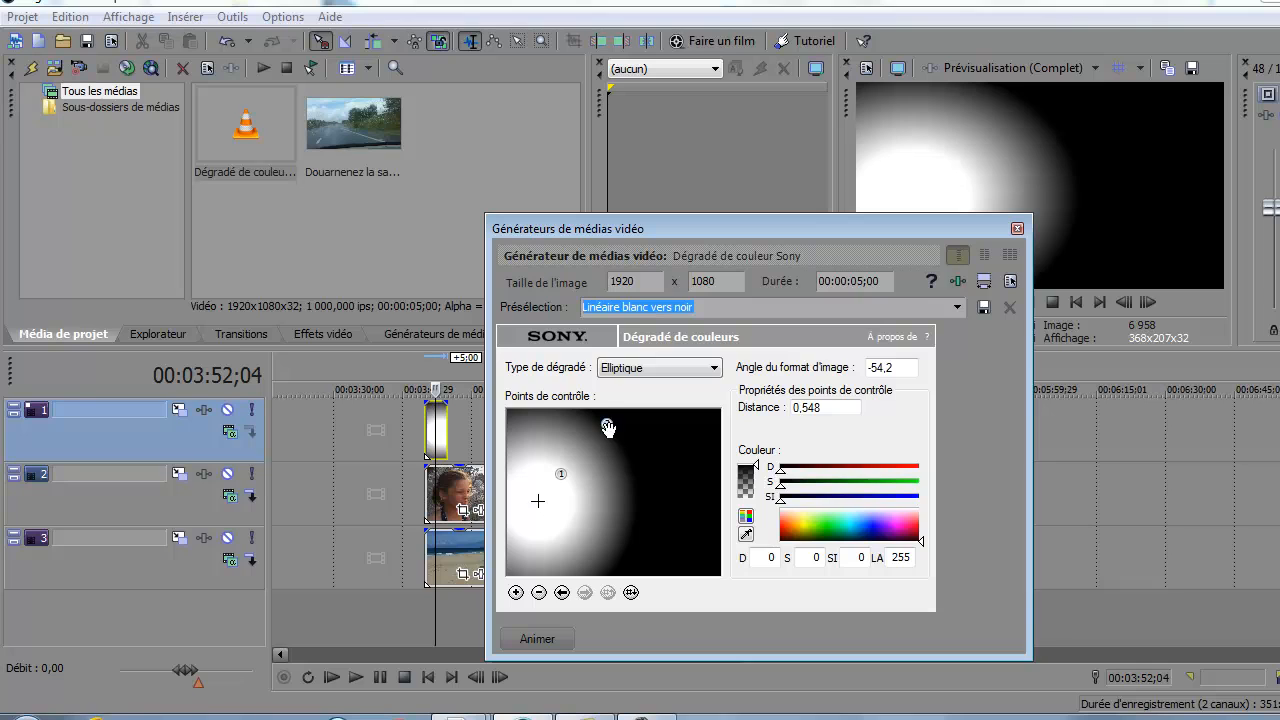
pyautogui.click(1017, 230)
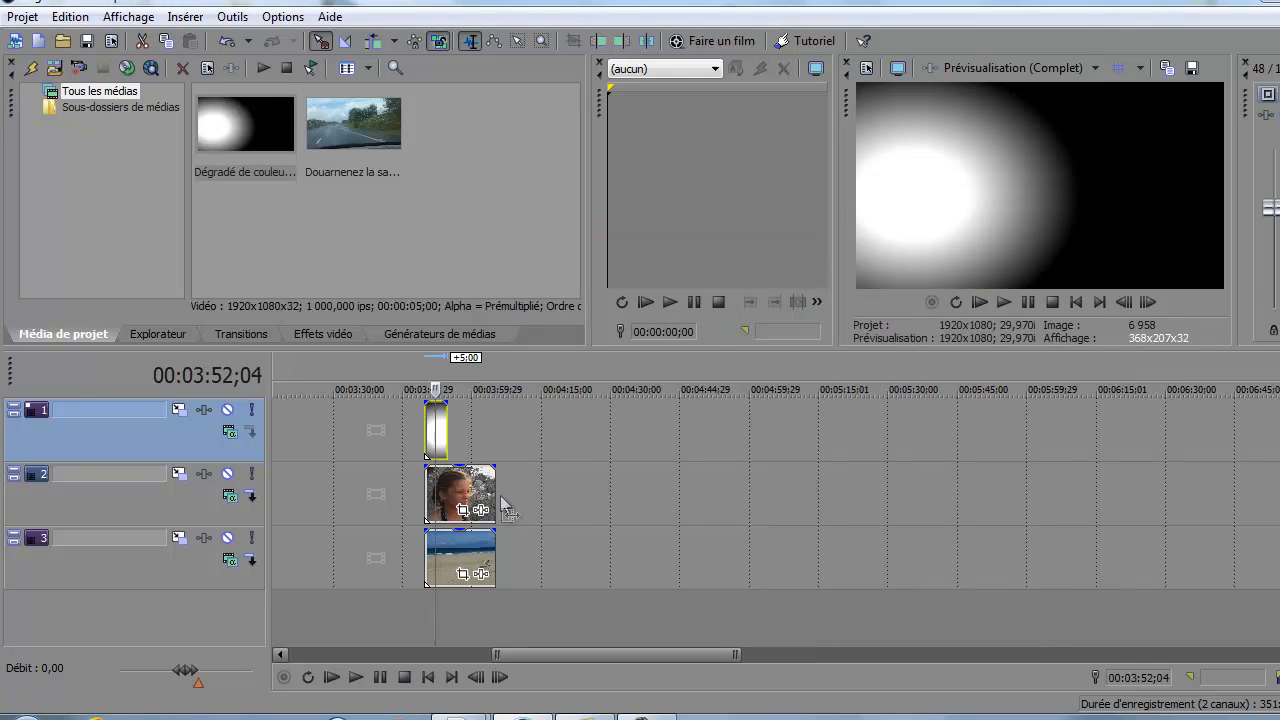
# - Add the Générateur de masques Sony effect to the gradient clip on track 1
pyautogui.click(439, 491)
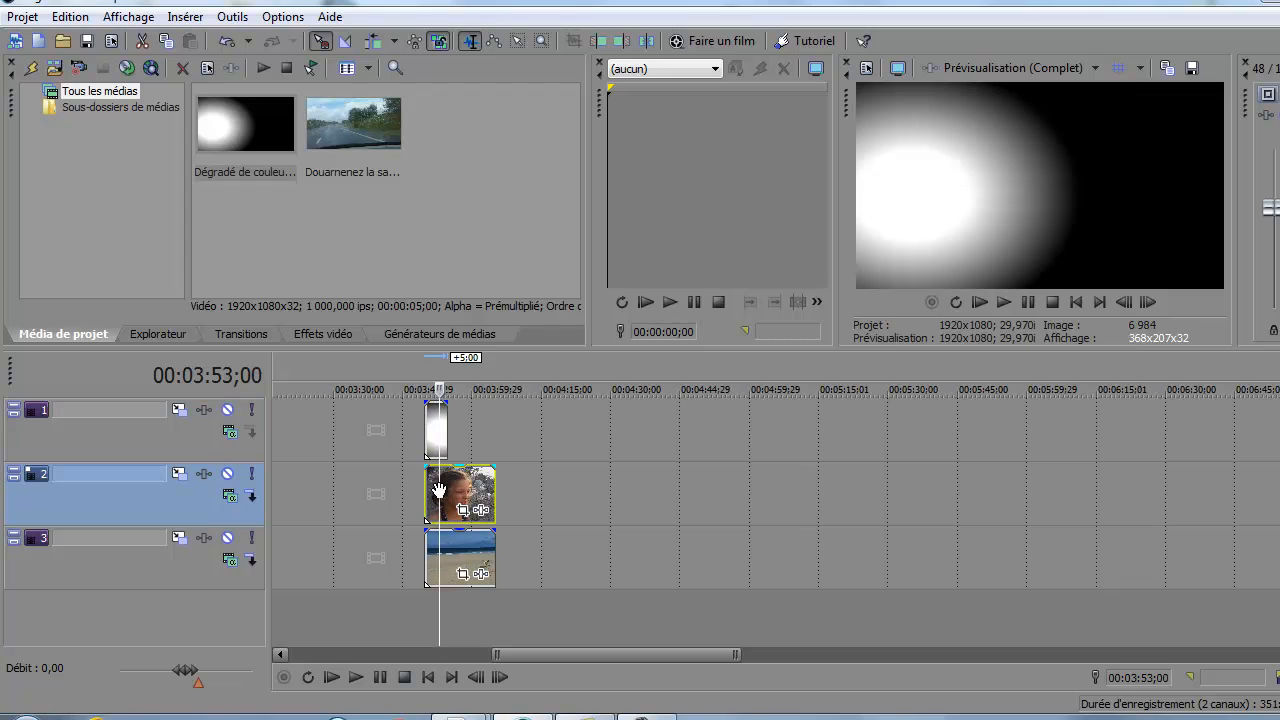
pyautogui.click(436, 431)
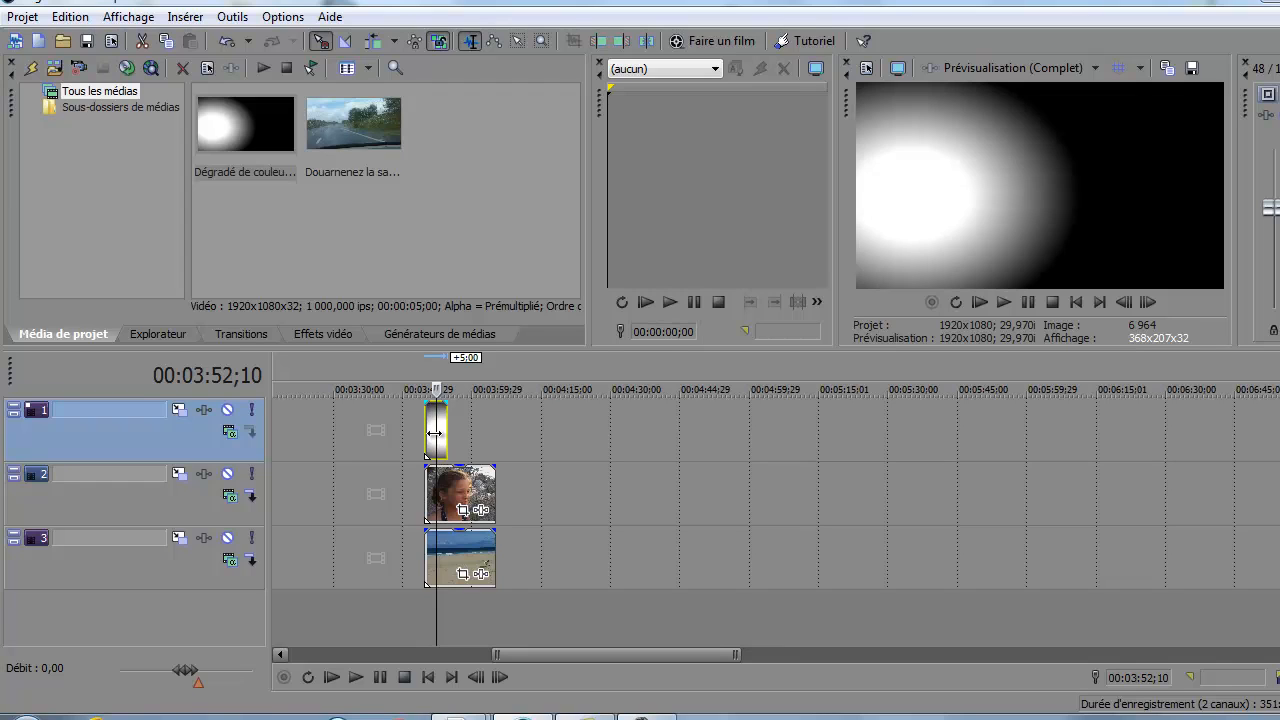
pyautogui.click(435, 432)
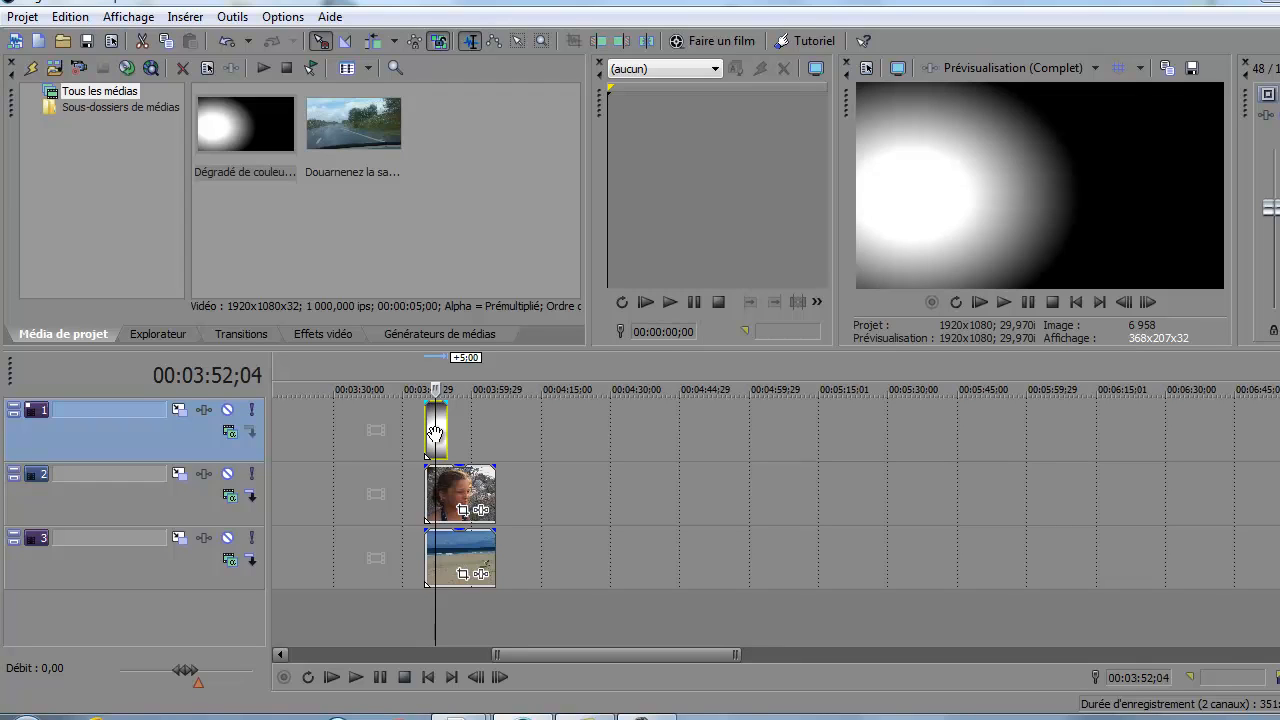
pyautogui.scroll(3, 441, 439)
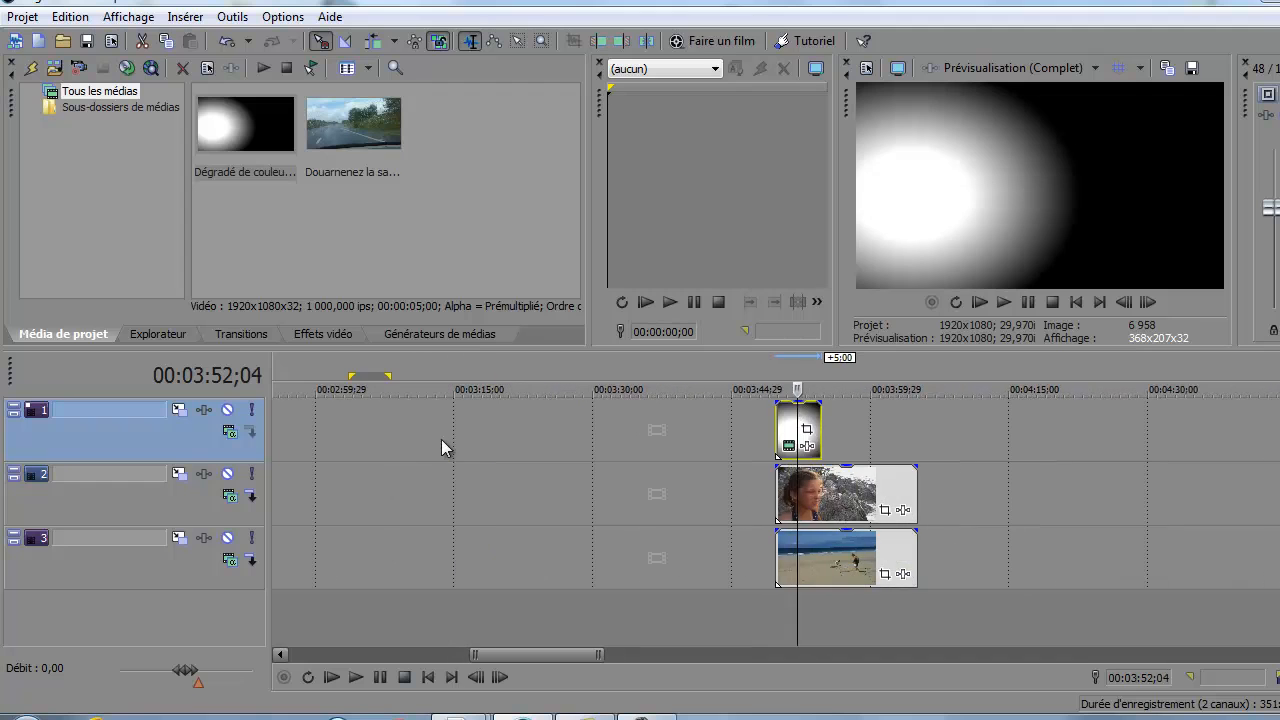
pyautogui.click(808, 448)
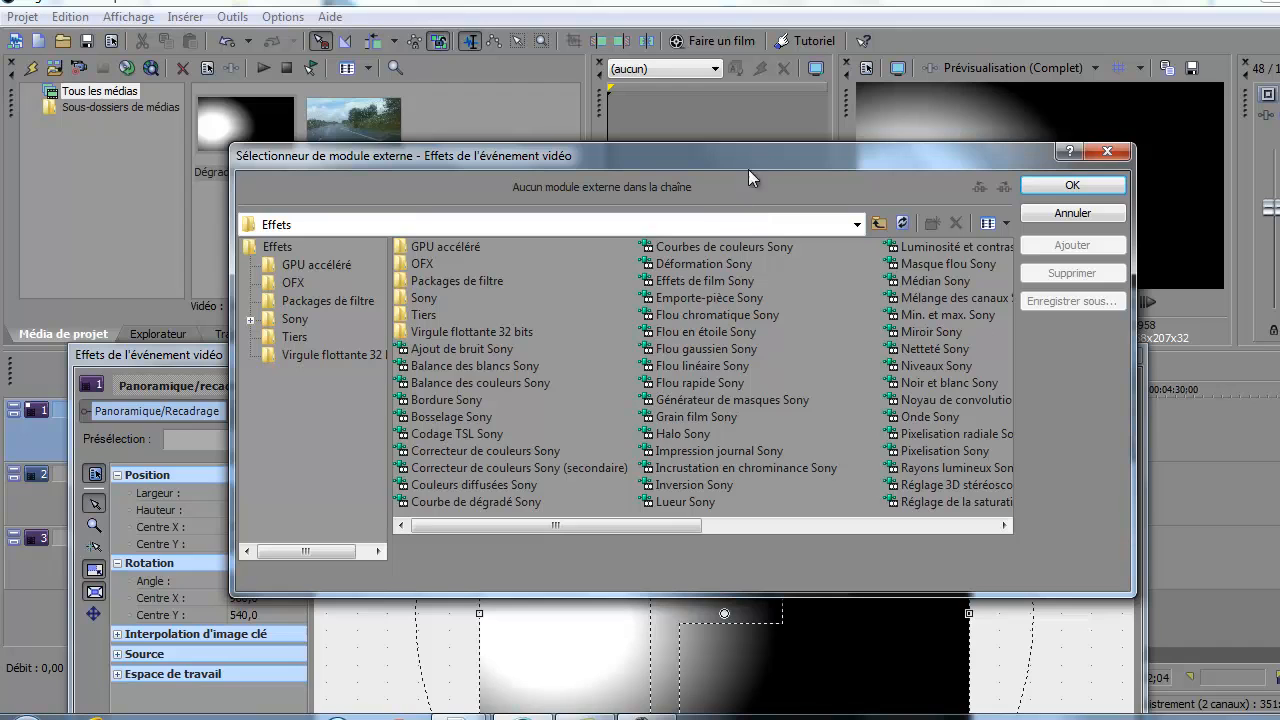
pyautogui.click(710, 399)
pyautogui.click(1042, 246)
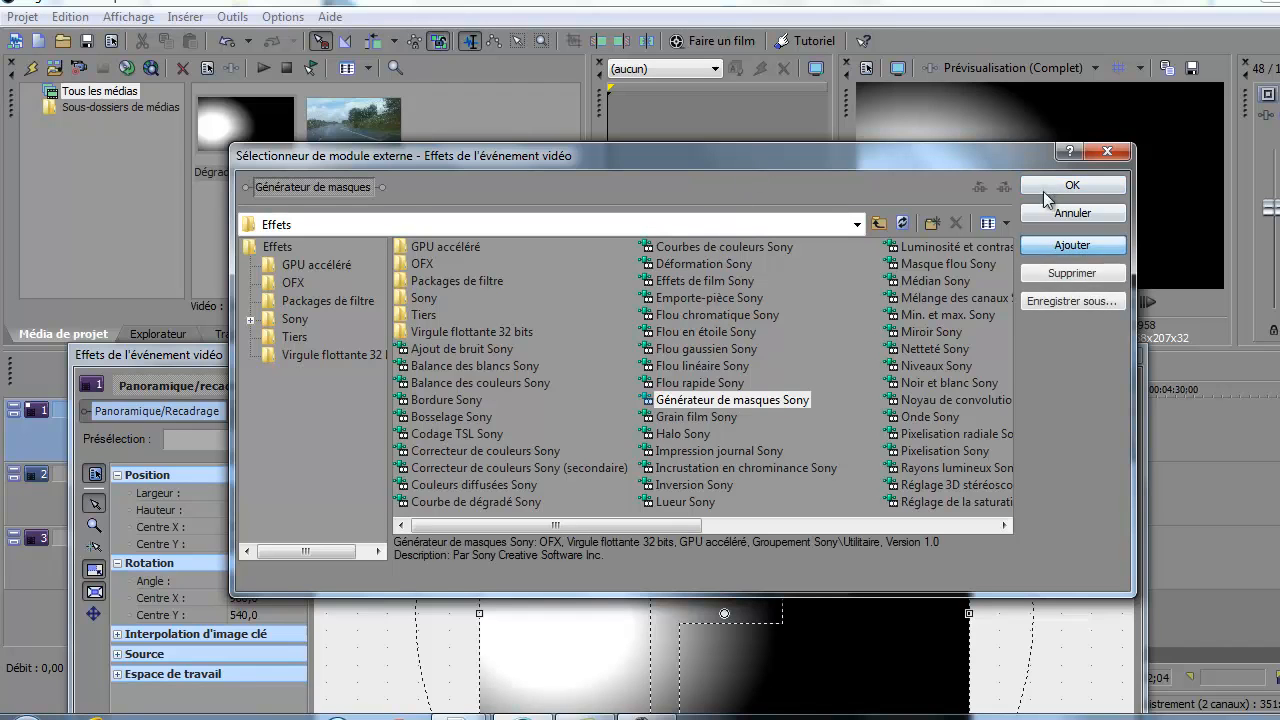
pyautogui.click(1045, 188)
pyautogui.moveTo(724, 357); pyautogui.dragTo(872, 310)
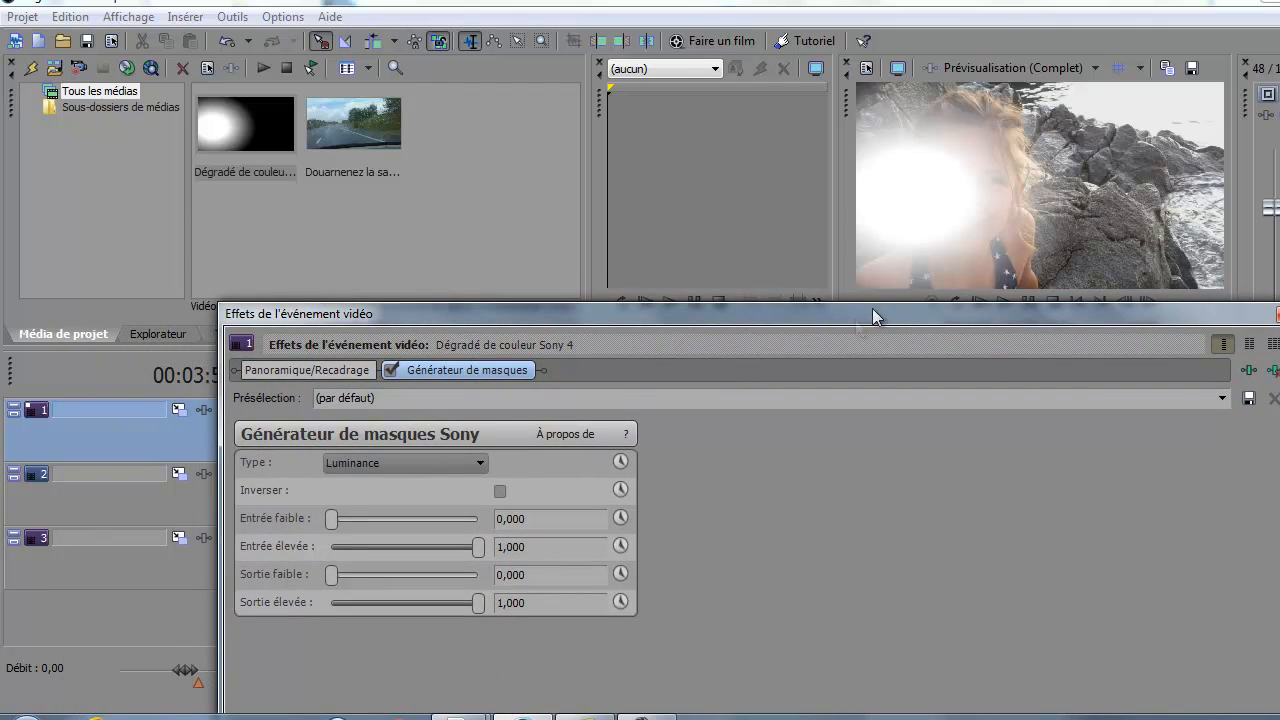
# - Invert the Luminance mask of the gradient clip and close its effect settings
pyautogui.click(500, 493)
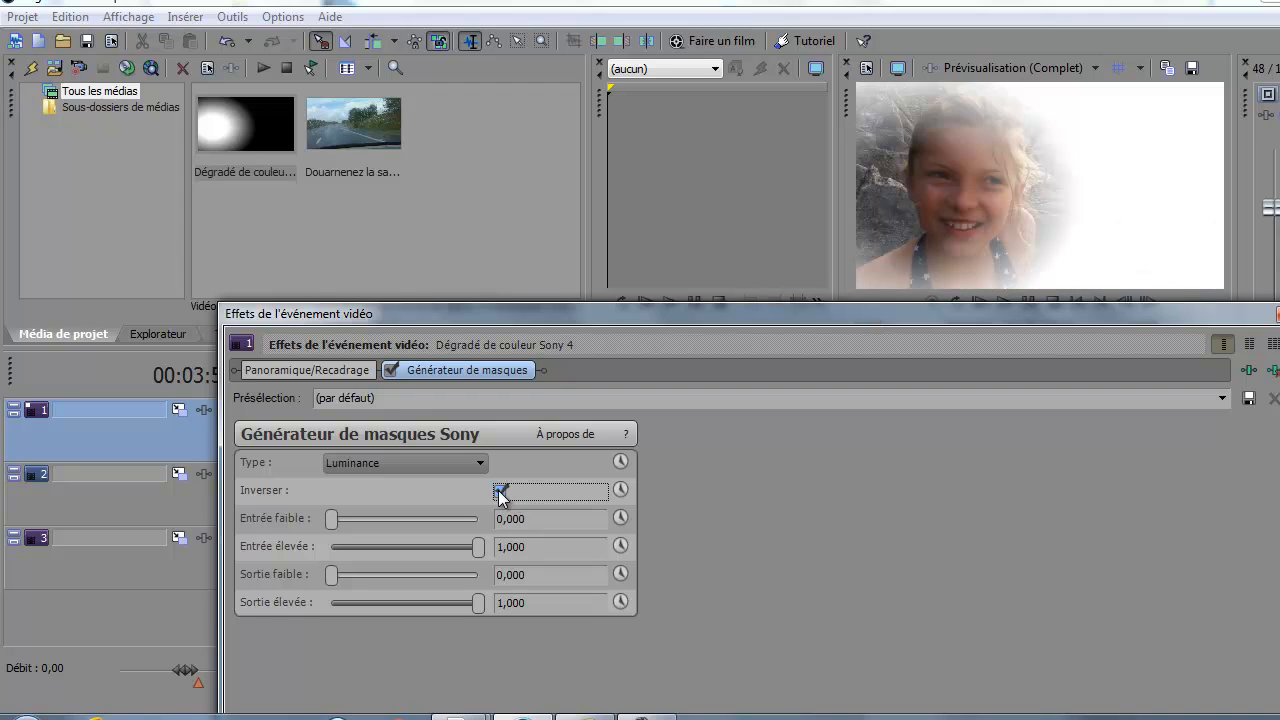
pyautogui.click(500, 493)
pyautogui.click(500, 493)
pyautogui.moveTo(915, 316); pyautogui.dragTo(900, 326)
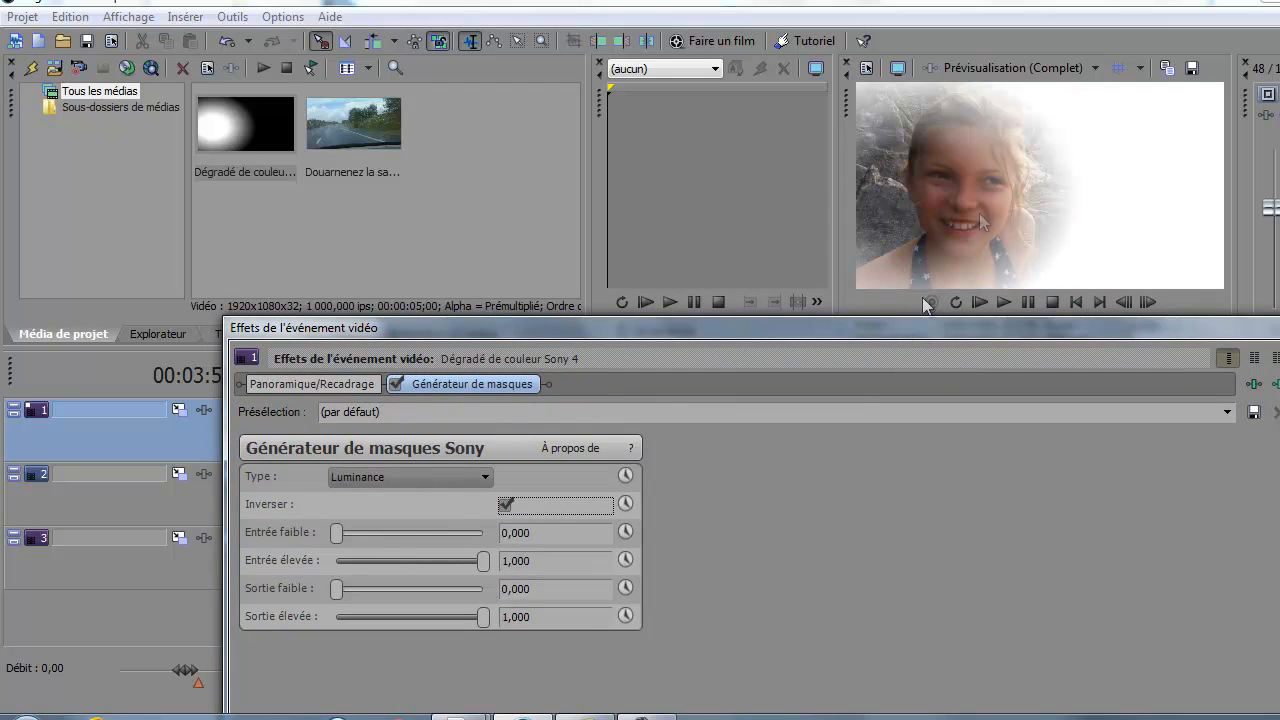
pyautogui.moveTo(1003, 327); pyautogui.dragTo(1279, 631)
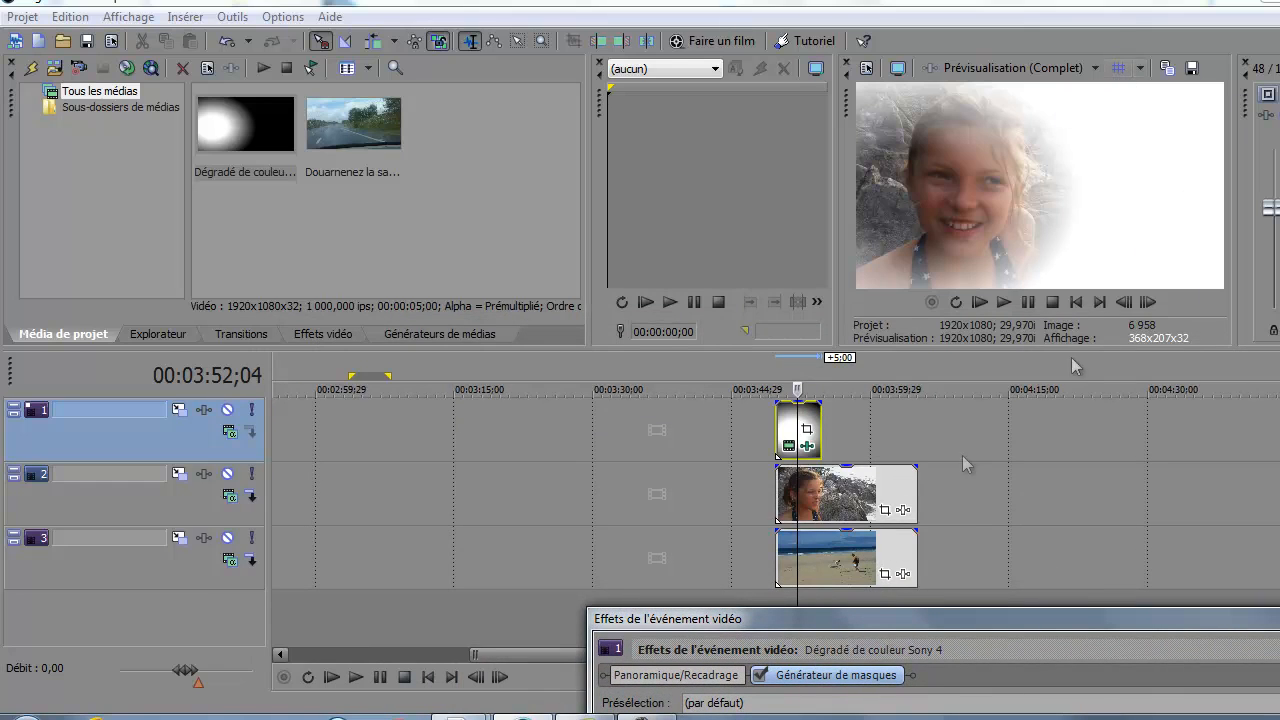
pyautogui.moveTo(975, 612); pyautogui.dragTo(560, 277)
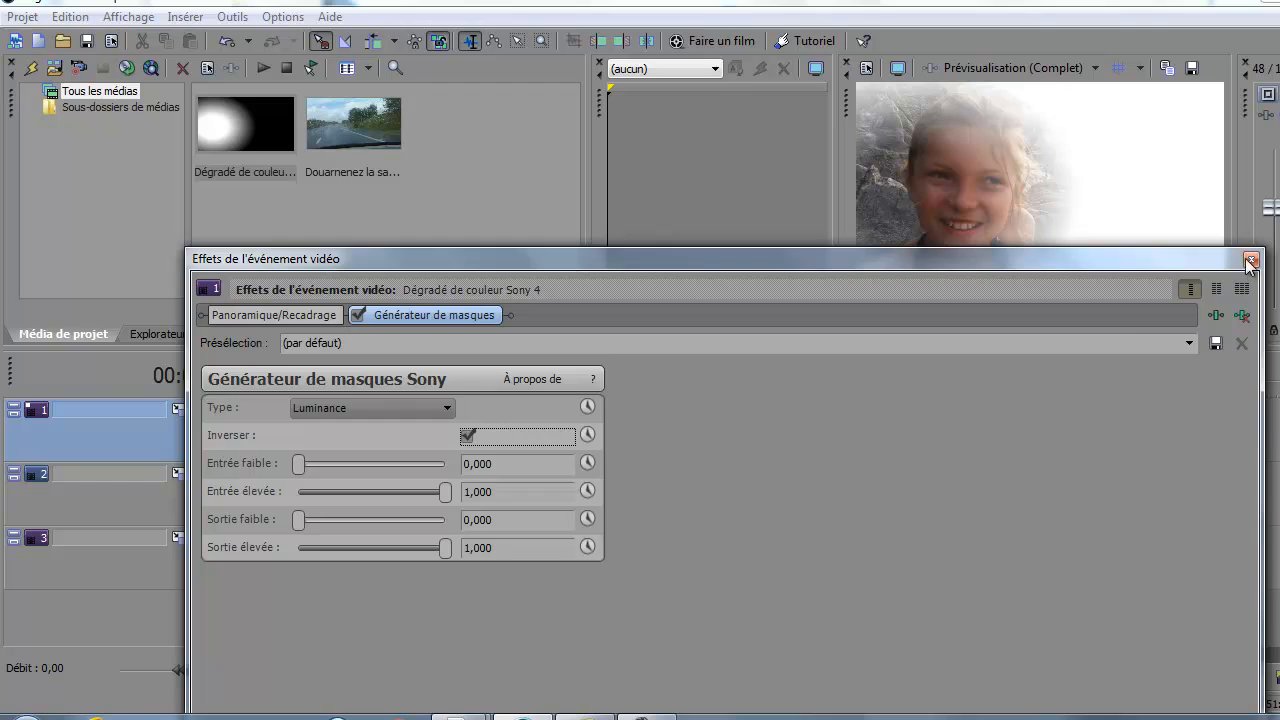
pyautogui.click(1250, 262)
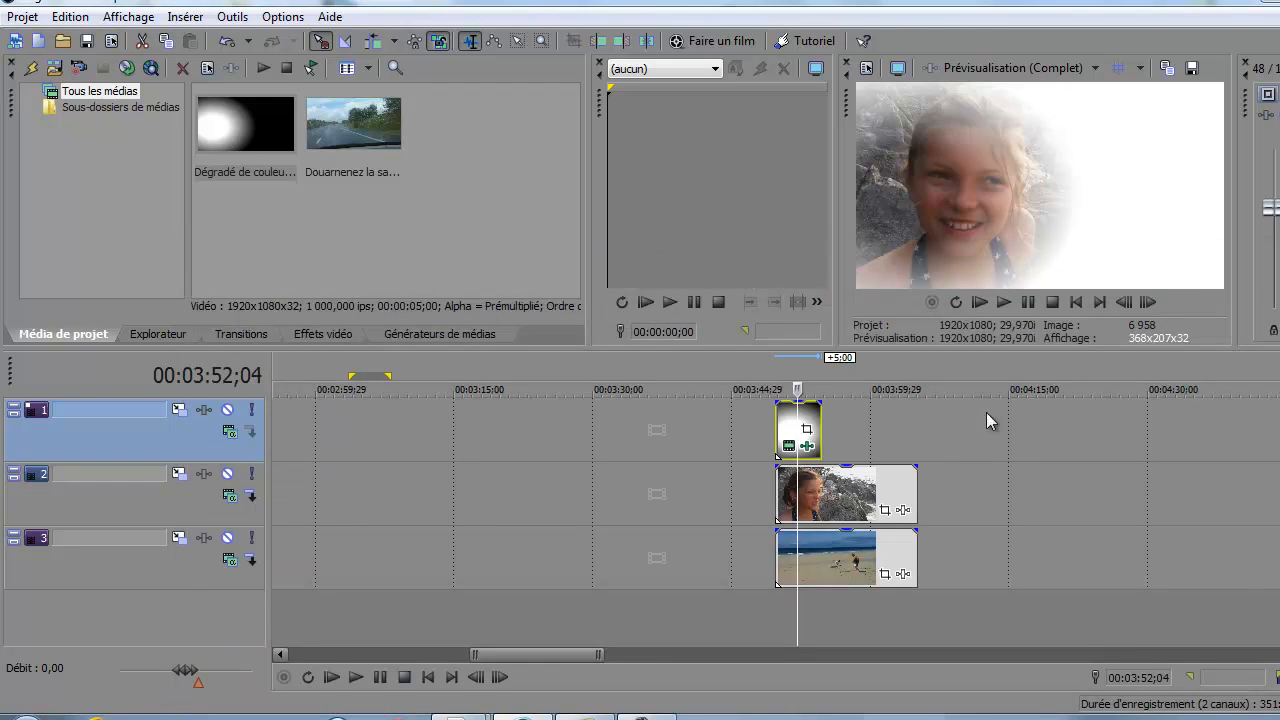
# - Make the girl's track 2 a compositing child of the gradient track 1
pyautogui.click(797, 561)
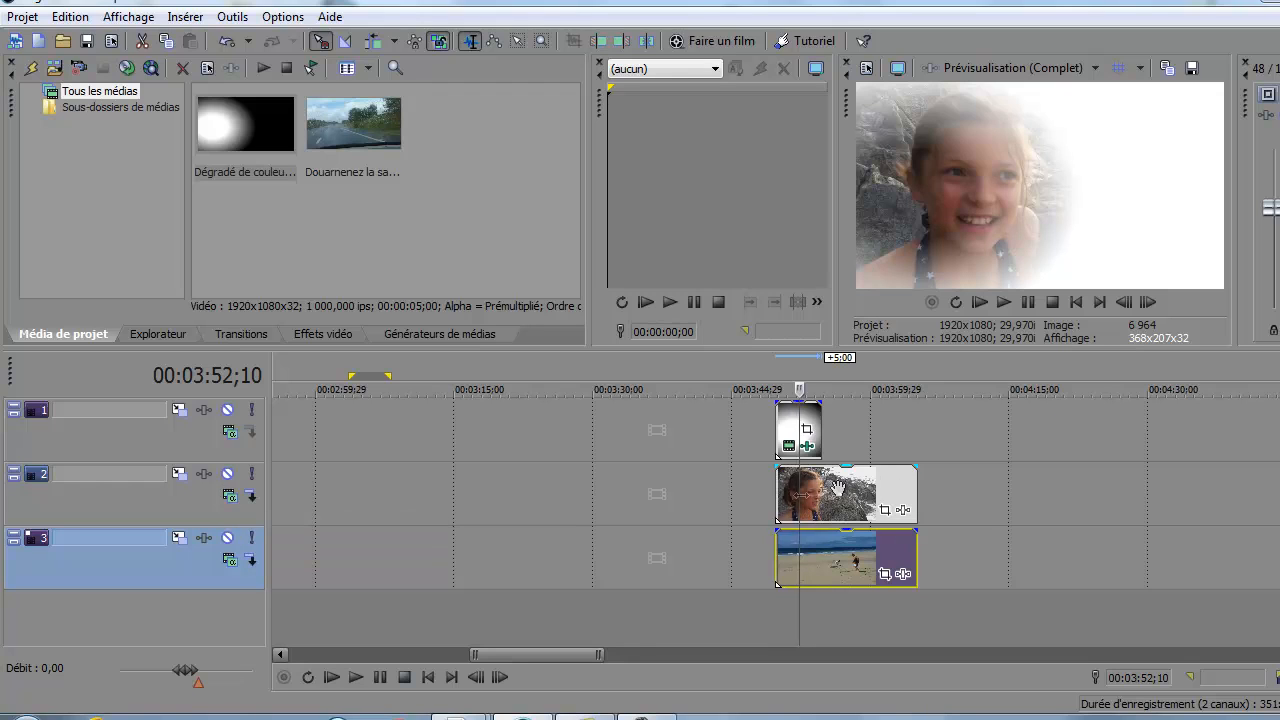
pyautogui.click(800, 503)
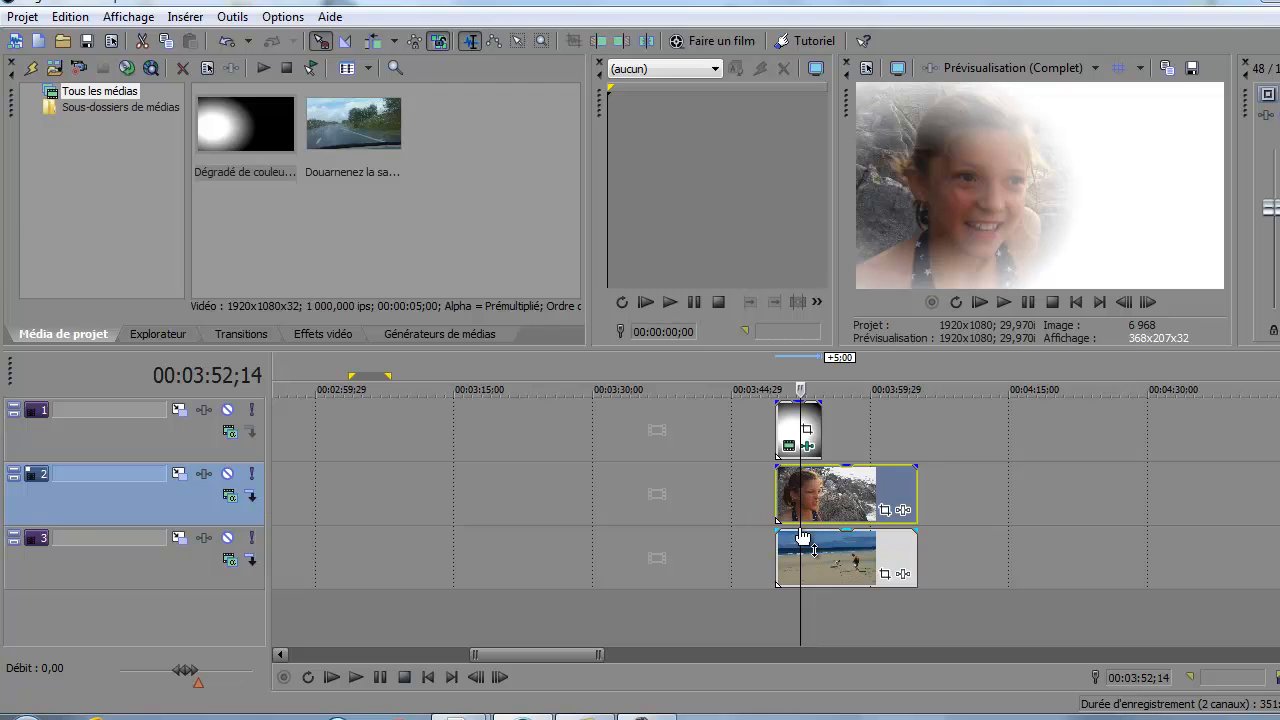
pyautogui.click(792, 430)
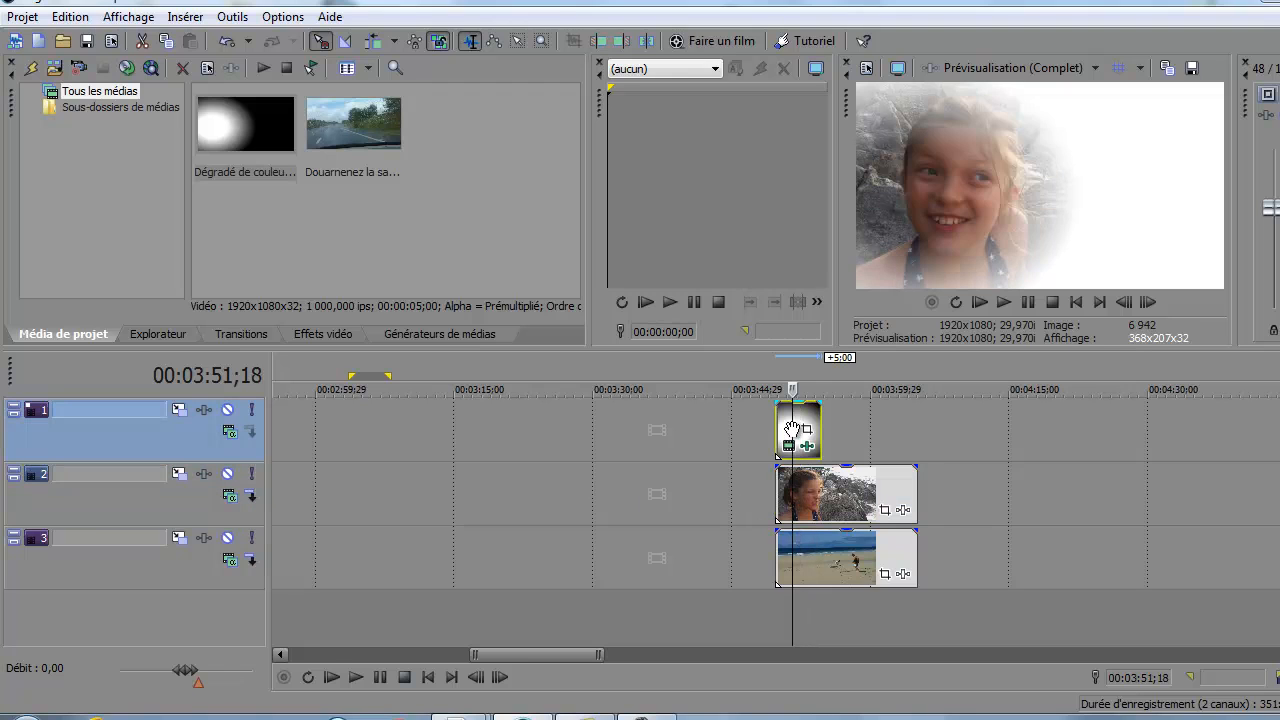
pyautogui.click(252, 495)
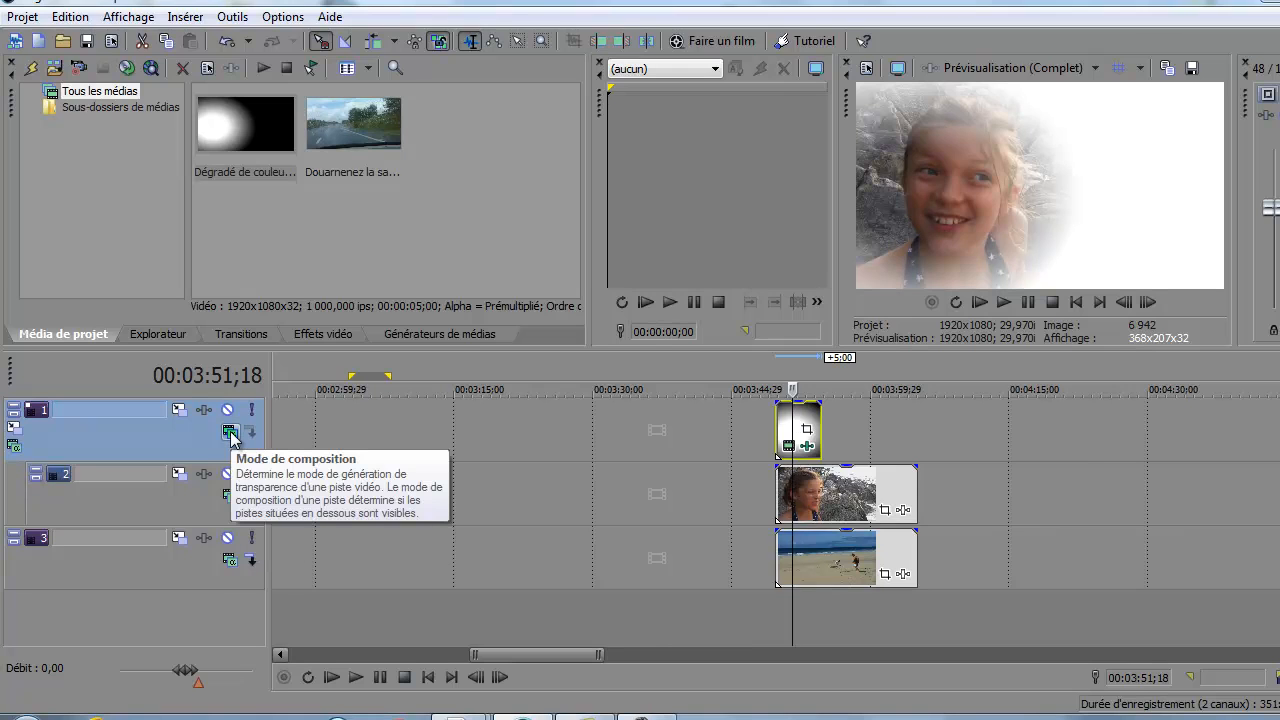
# - Change the gradient track 1's compositing mode so it masks the girl over the beach, and turn off the Luminance mask inversion
pyautogui.click(231, 438)
pyautogui.click(243, 458)
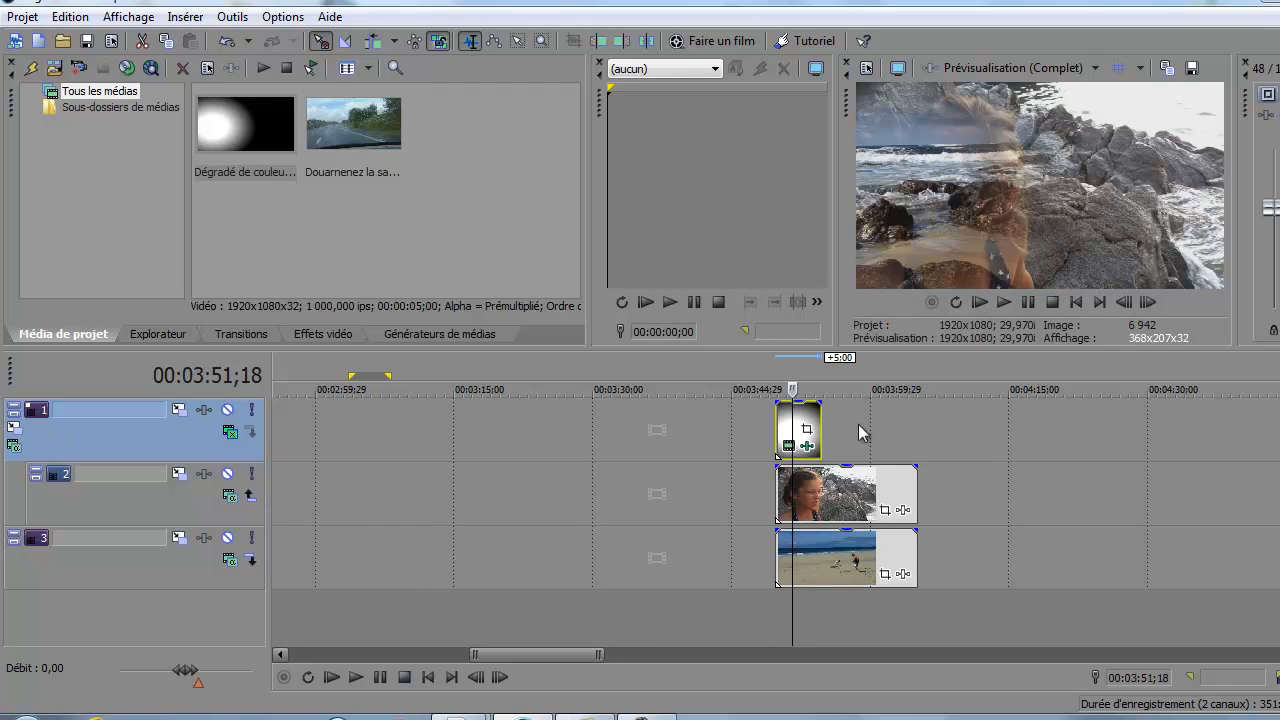
pyautogui.click(808, 445)
pyautogui.click(466, 436)
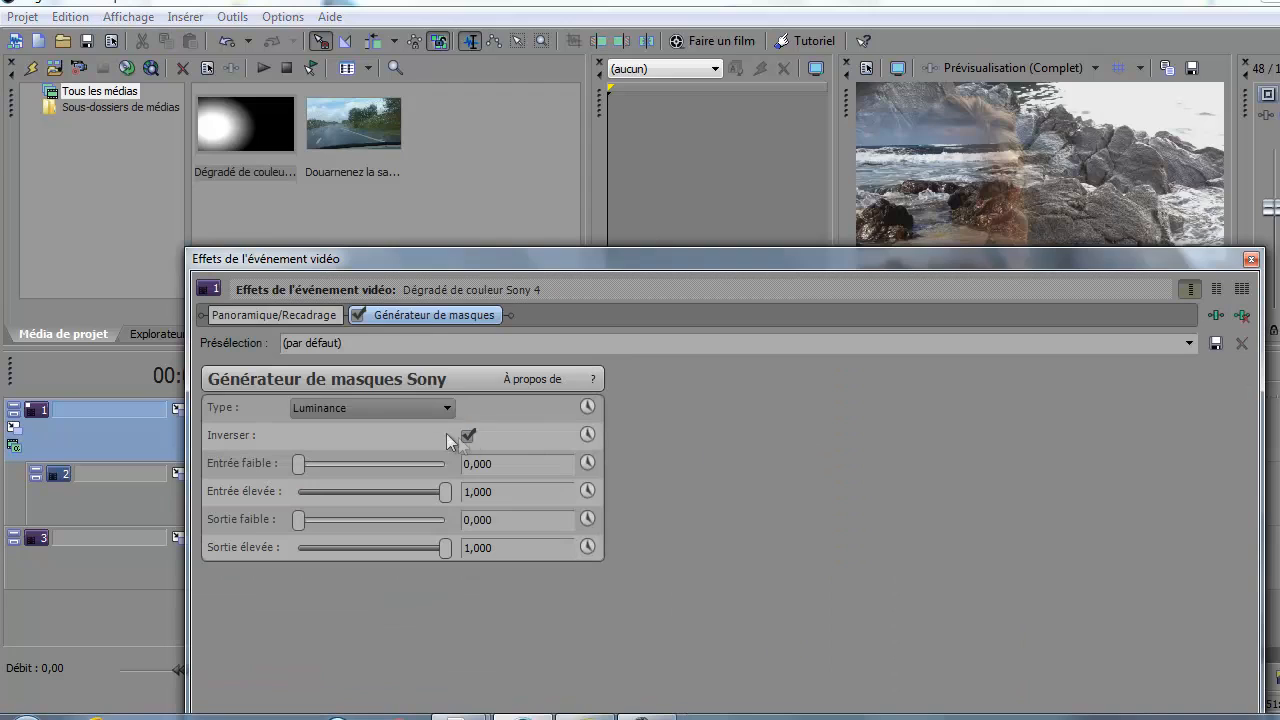
pyautogui.click(1251, 260)
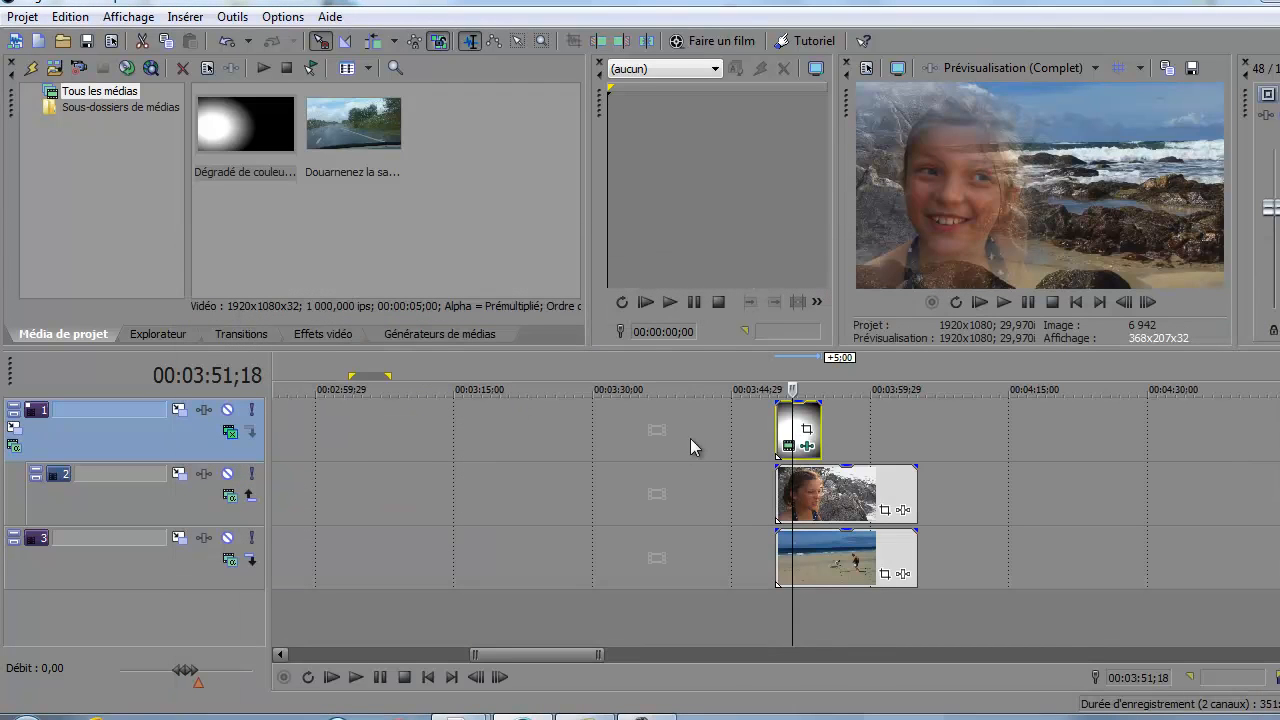
# - Play the composite near its start and readjust the ellipse's centre and control points around the girl, with the inner point at about 0.302 distance
pyautogui.click(783, 420)
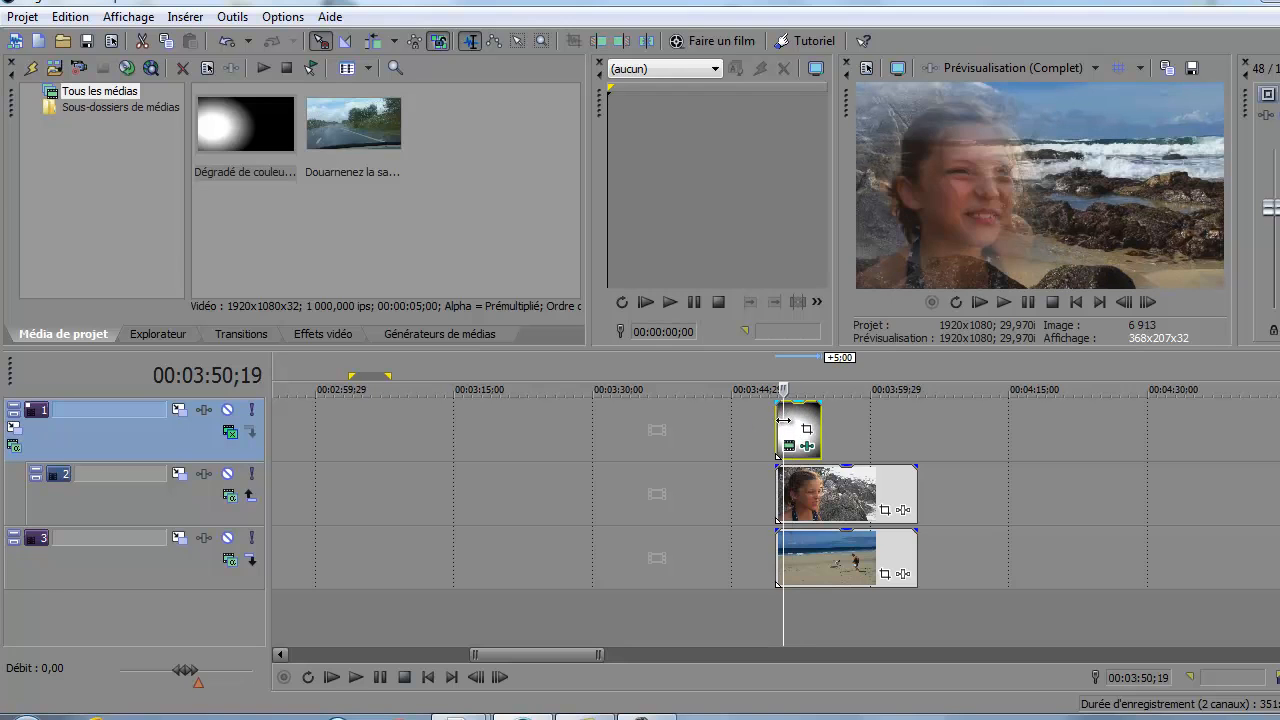
pyautogui.press('space')
pyautogui.press('space')
pyautogui.click(790, 447)
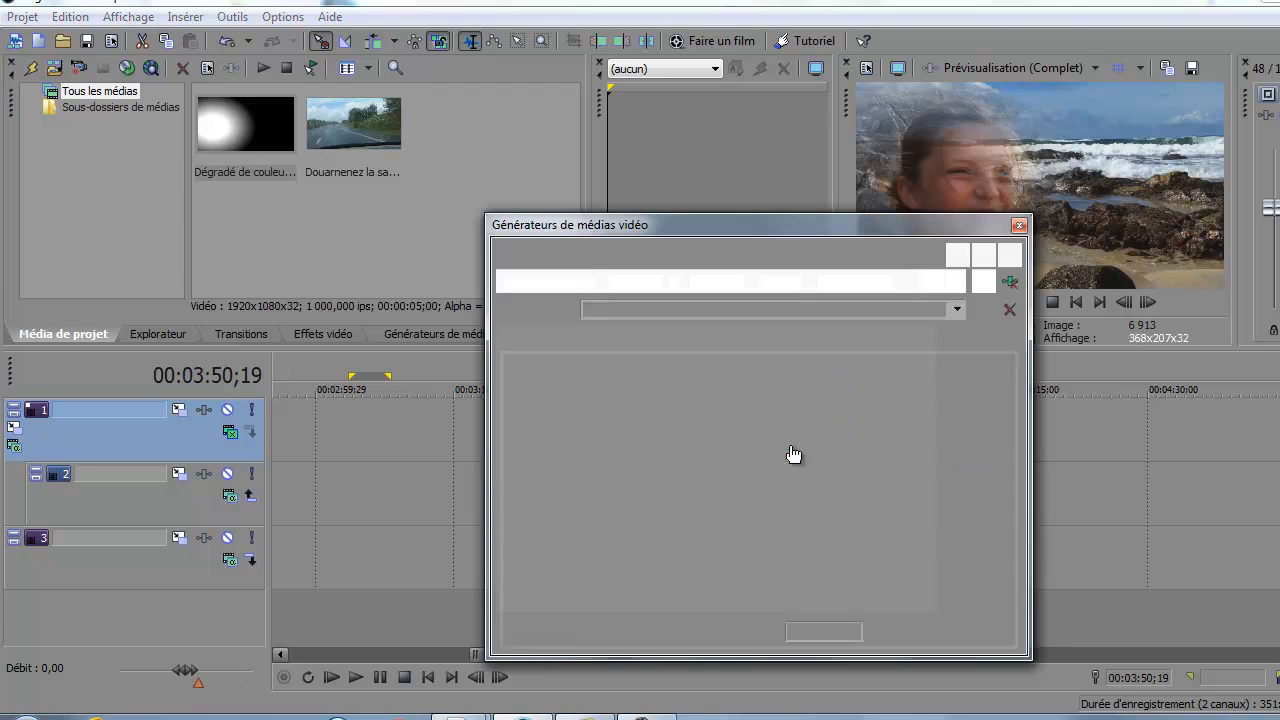
pyautogui.moveTo(756, 226); pyautogui.dragTo(528, 193)
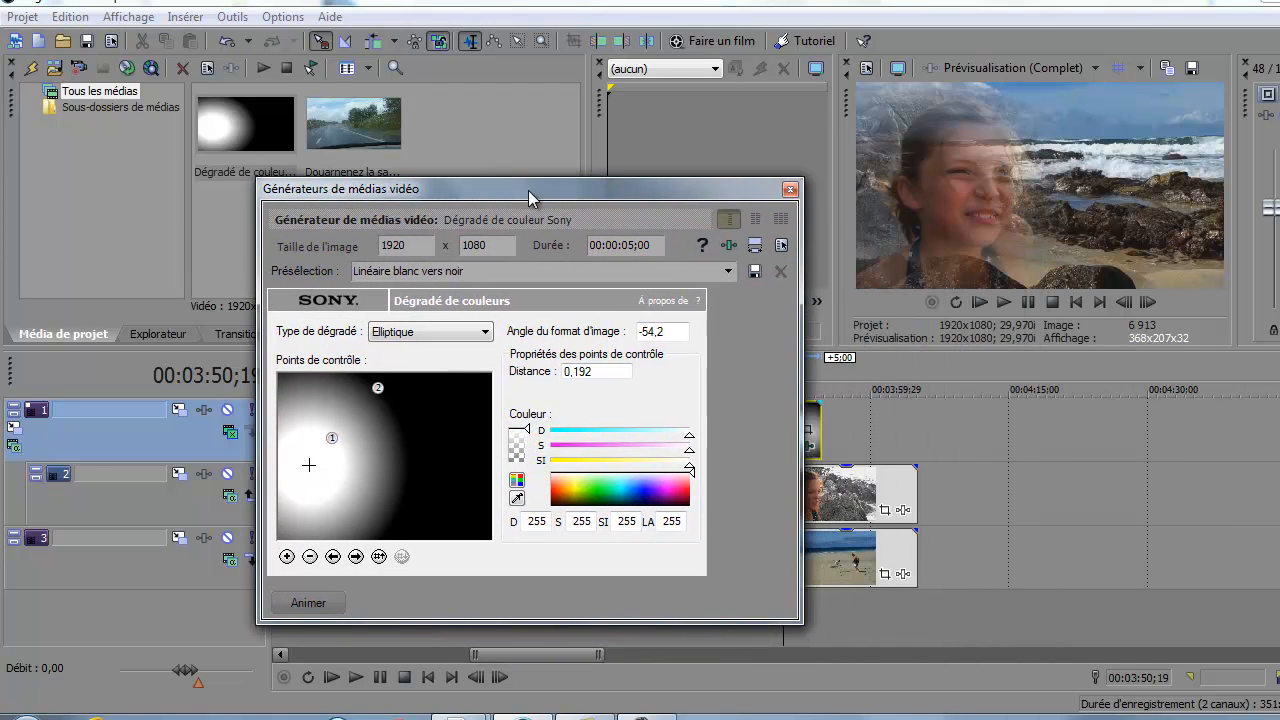
pyautogui.moveTo(310, 467); pyautogui.dragTo(344, 462)
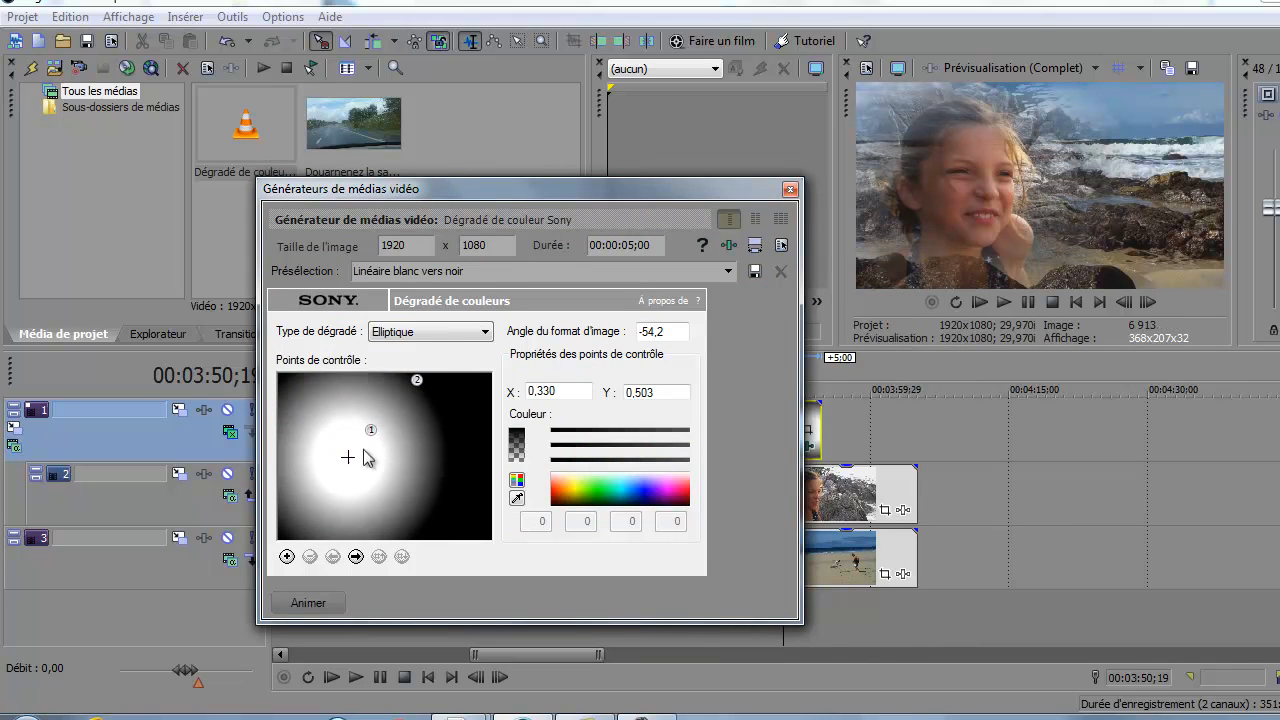
pyautogui.moveTo(368, 431); pyautogui.dragTo(337, 459)
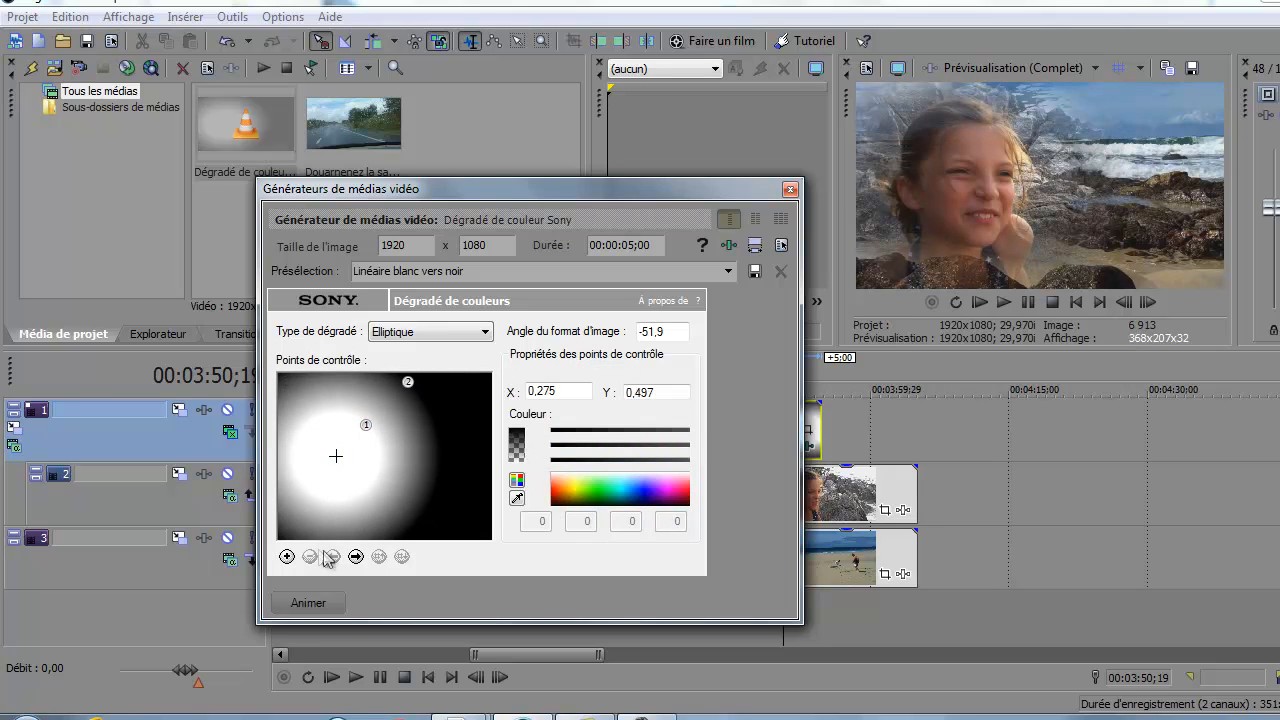
pyautogui.moveTo(339, 457)
pyautogui.mouseDown()
pyautogui.moveTo(362, 418)
pyautogui.moveTo(425, 381)
pyautogui.moveTo(366, 414)
pyautogui.mouseUp()
pyautogui.click(414, 382)
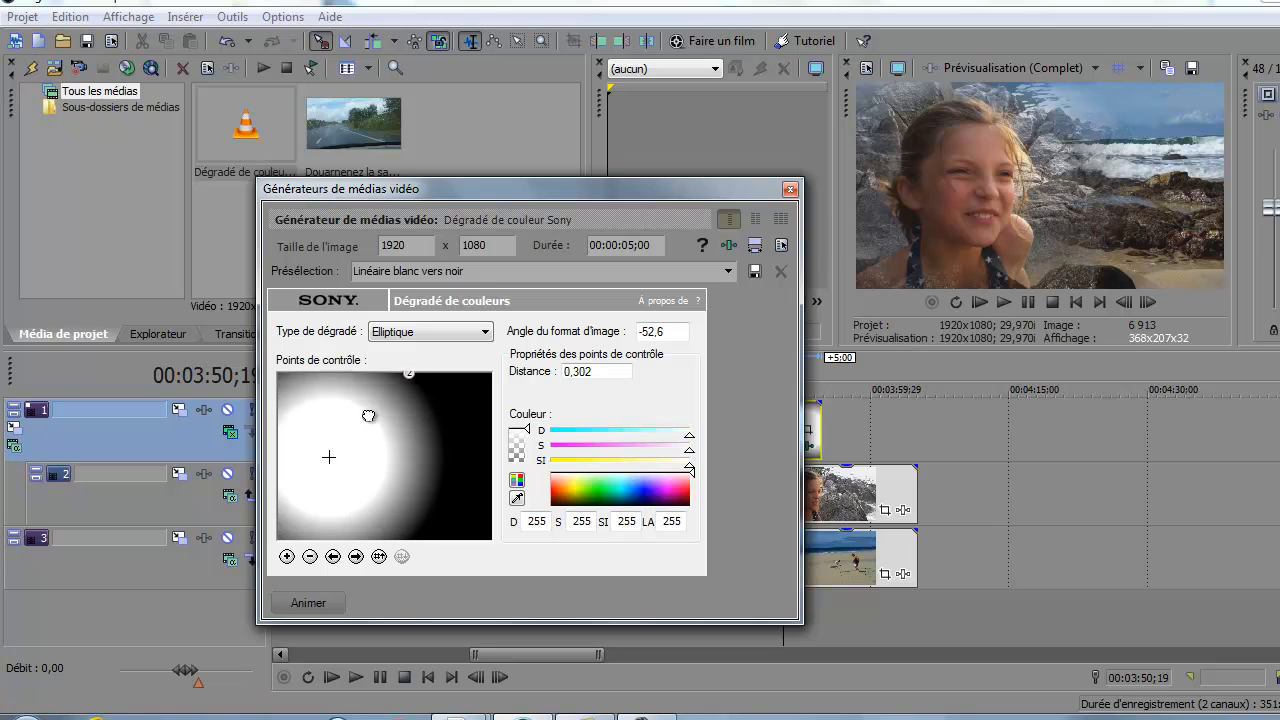
pyautogui.click(791, 195)
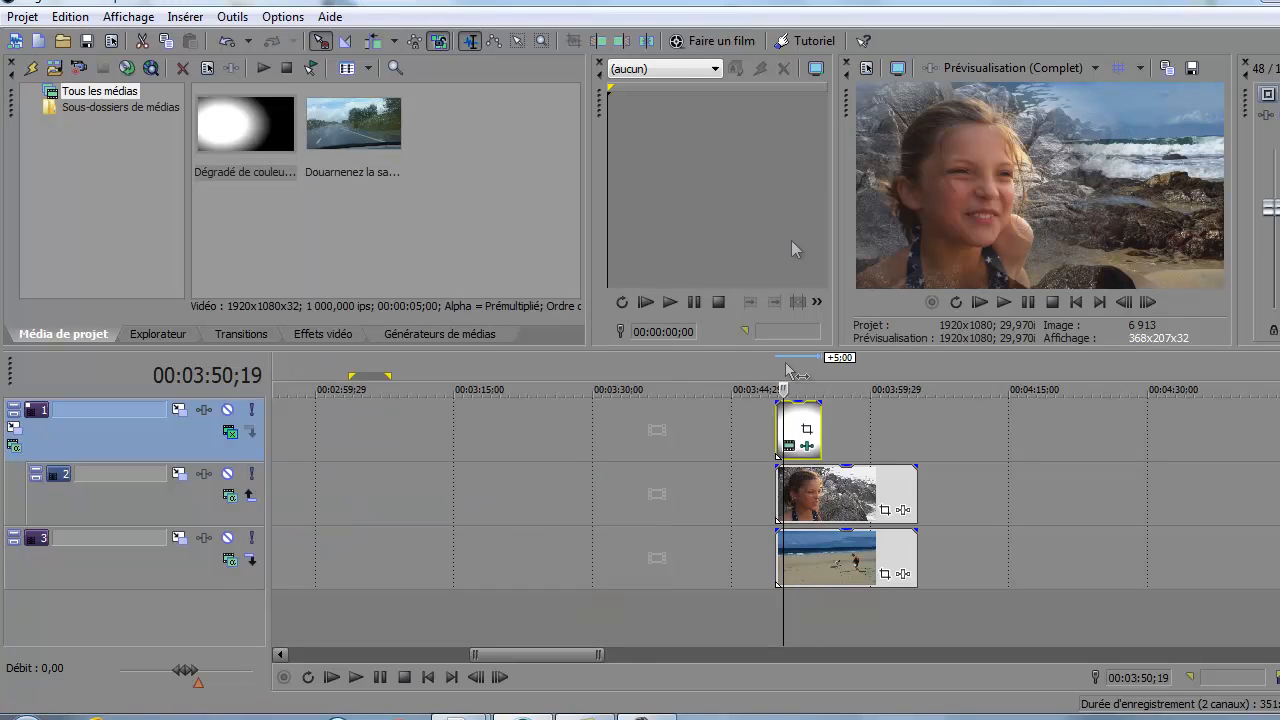
# - Raise the low output (Sortie faible) of the gradient clip's mask generator effect to about 0.238 and close the effect settings
pyautogui.click(807, 447)
pyautogui.moveTo(703, 268); pyautogui.dragTo(709, 307)
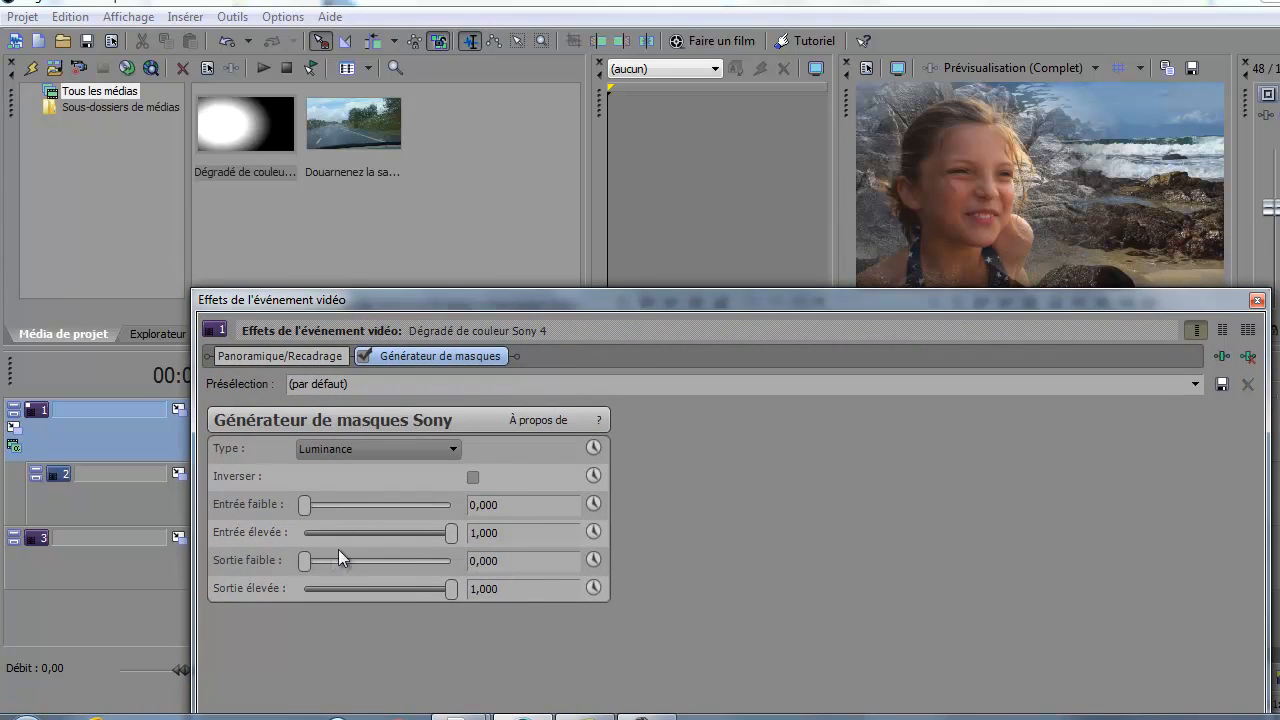
pyautogui.moveTo(306, 563); pyautogui.dragTo(338, 565)
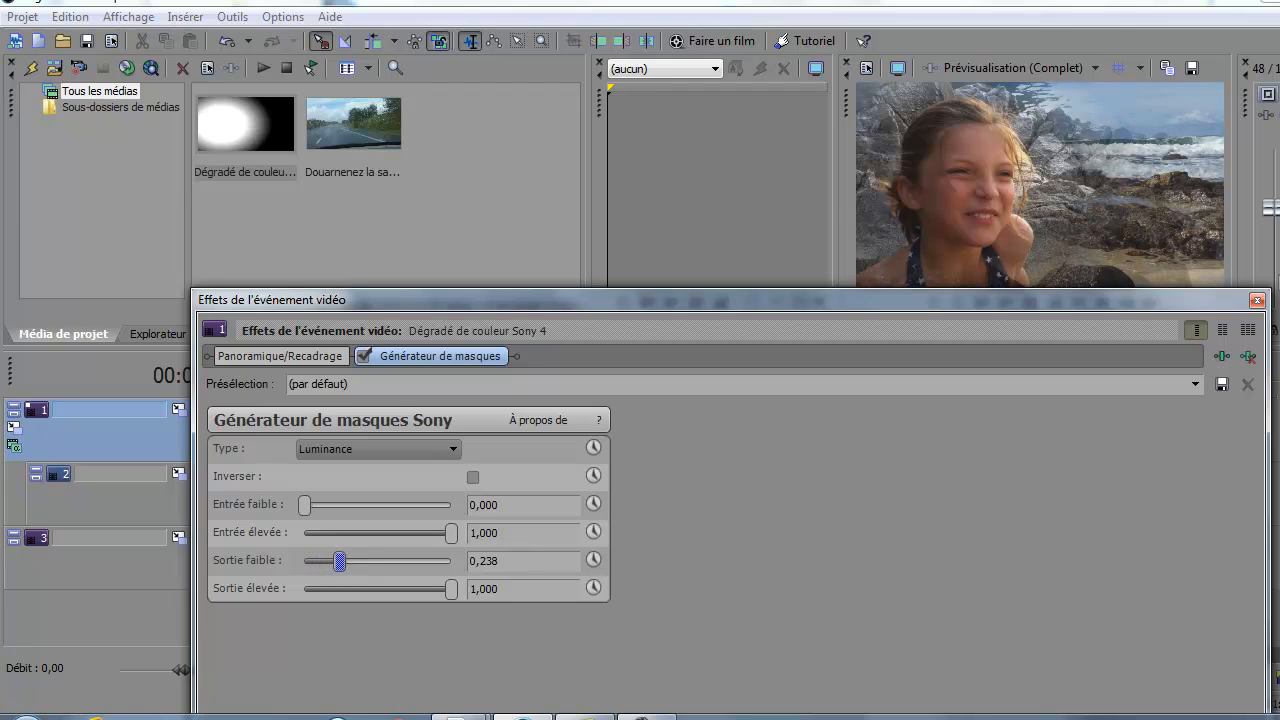
pyautogui.click(1258, 301)
# - Extend the gradient clip on track 1 to about the length of the clips below and play the composite from its start
pyautogui.moveTo(821, 420); pyautogui.dragTo(916, 429)
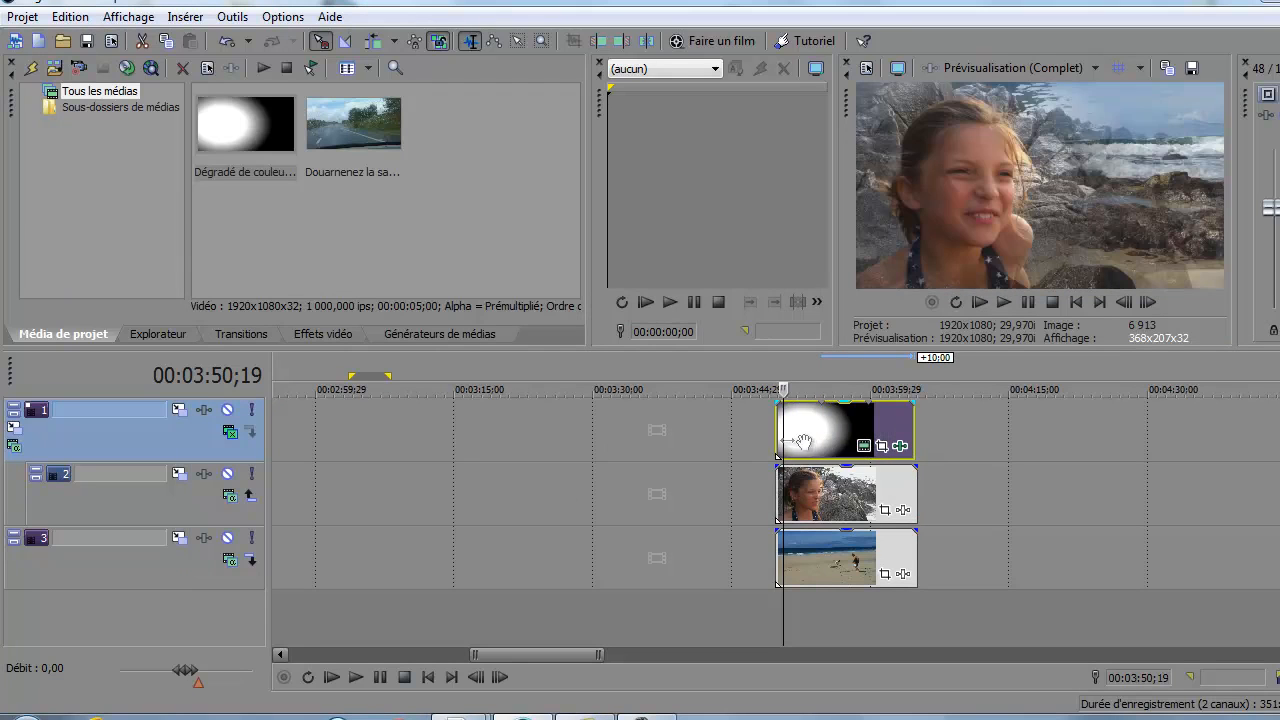
pyautogui.click(779, 437)
pyautogui.press('space')
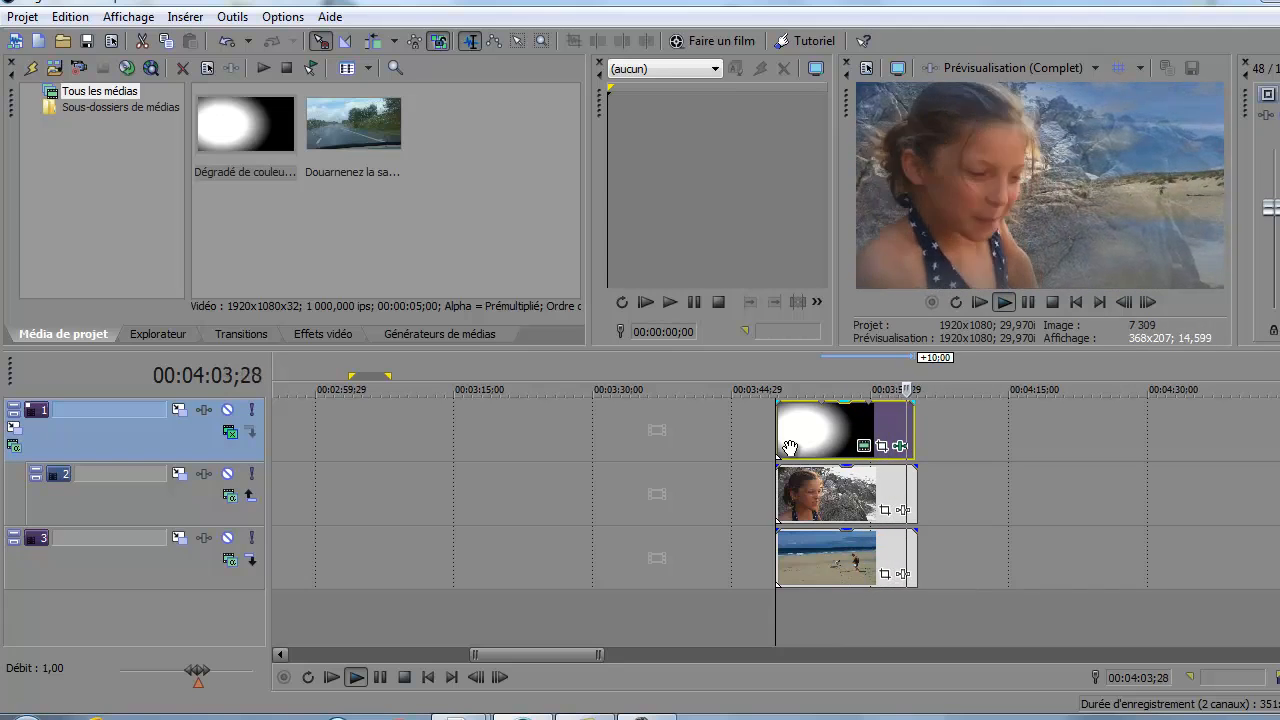
pyautogui.press('space')
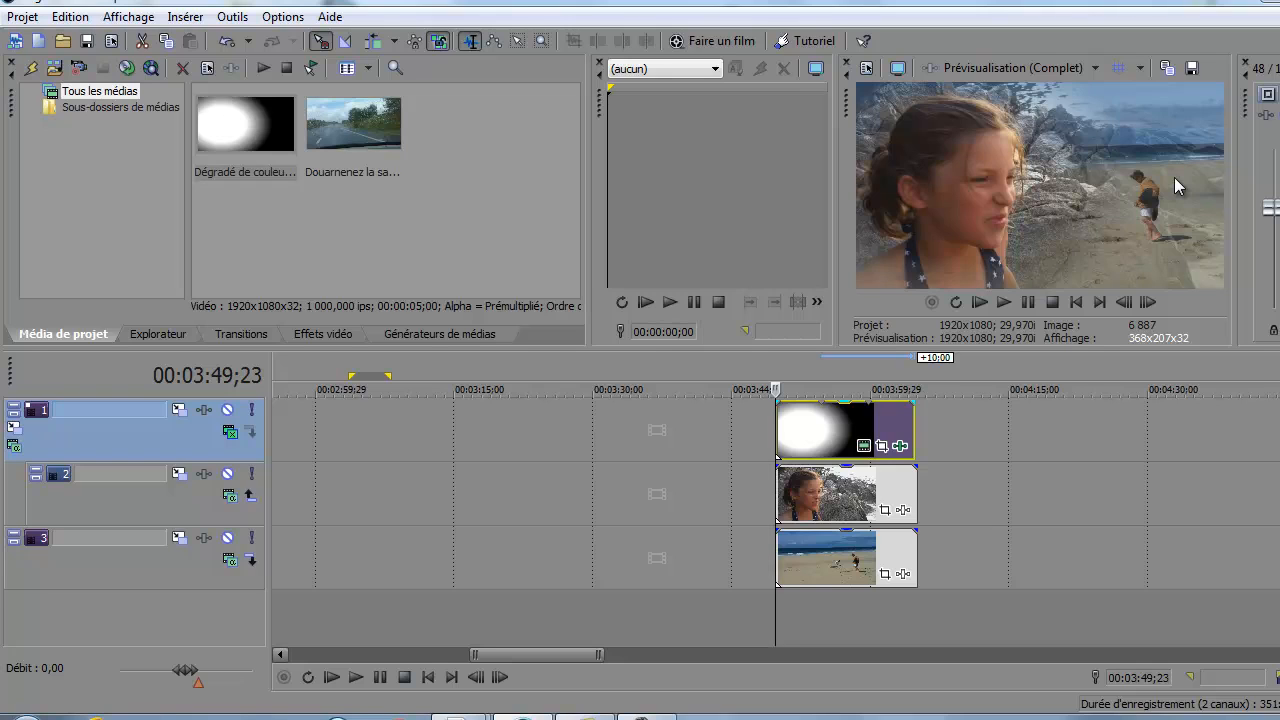
# - Review the gradient clip's generator settings and mask generator effect, and check the blended image at several points along the clips
pyautogui.click(804, 440)
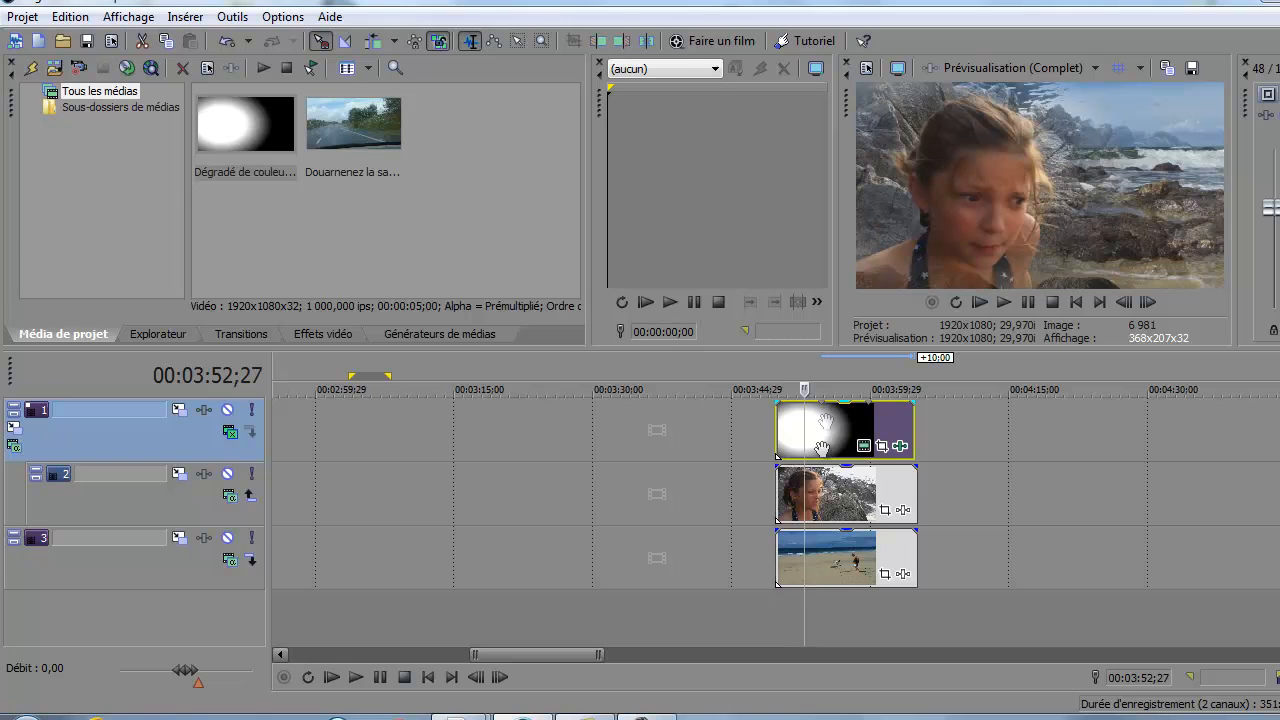
pyautogui.click(864, 447)
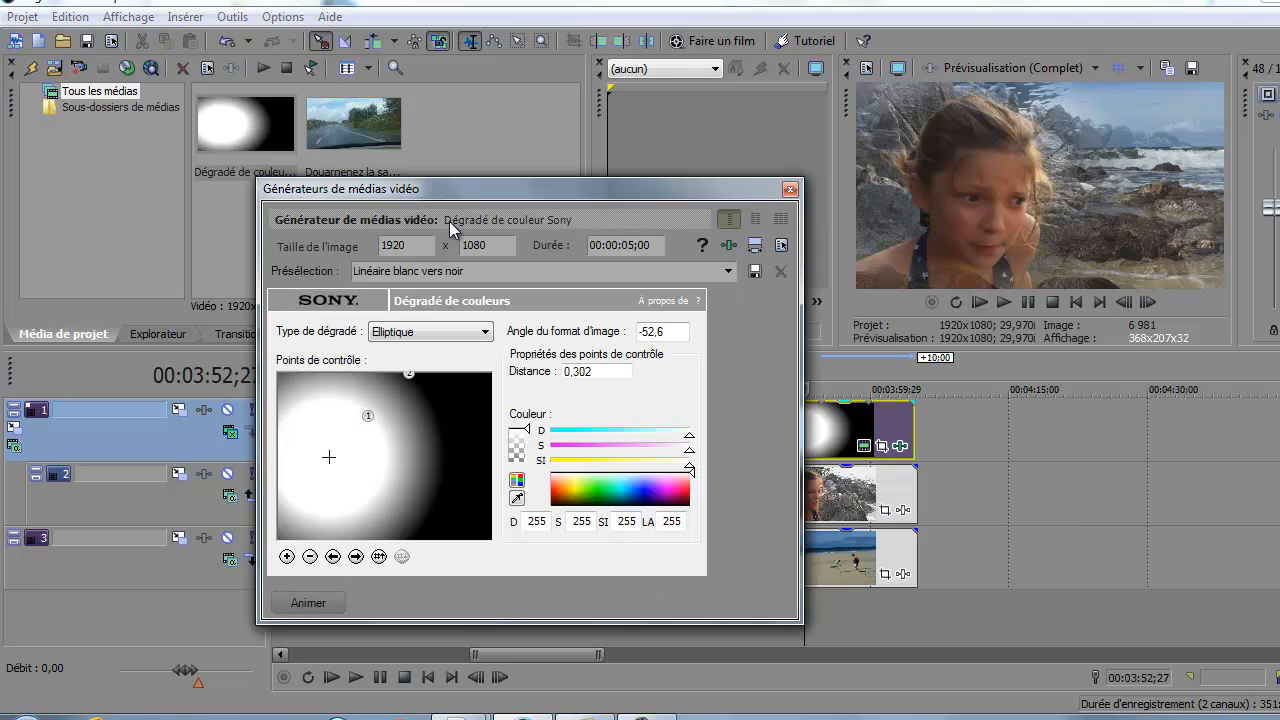
pyautogui.click(791, 190)
pyautogui.click(900, 446)
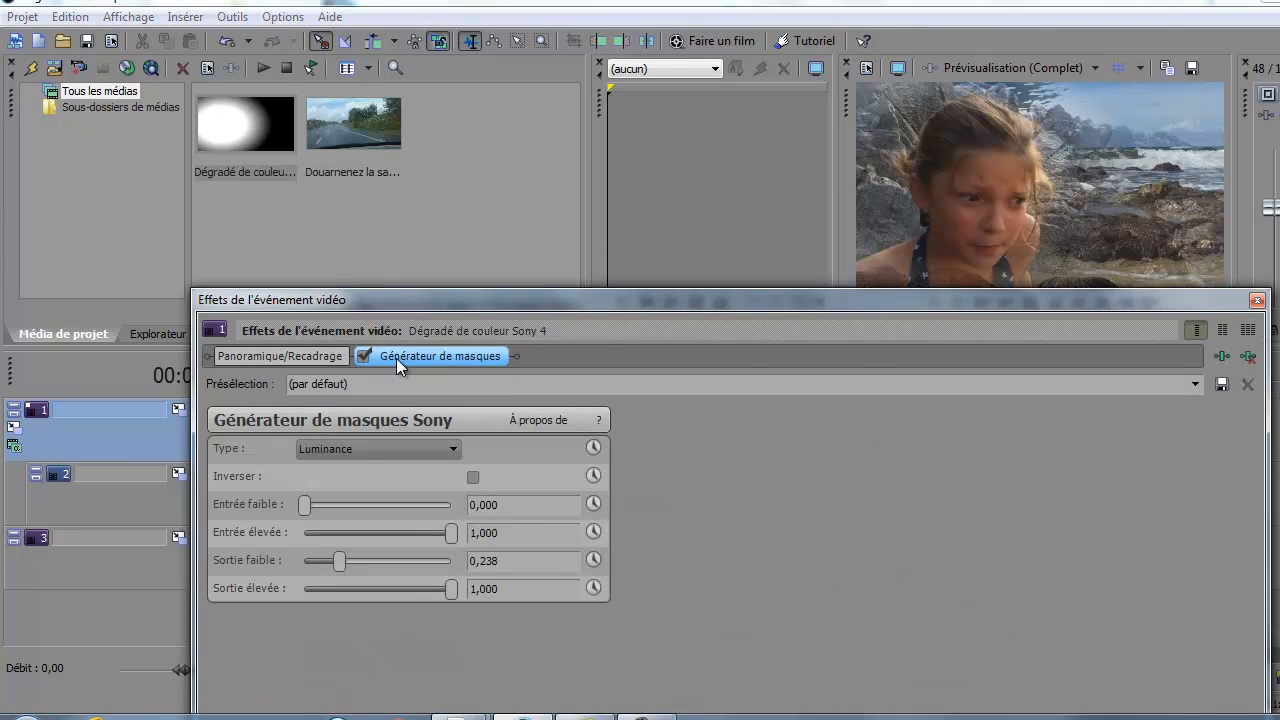
pyautogui.click(1258, 301)
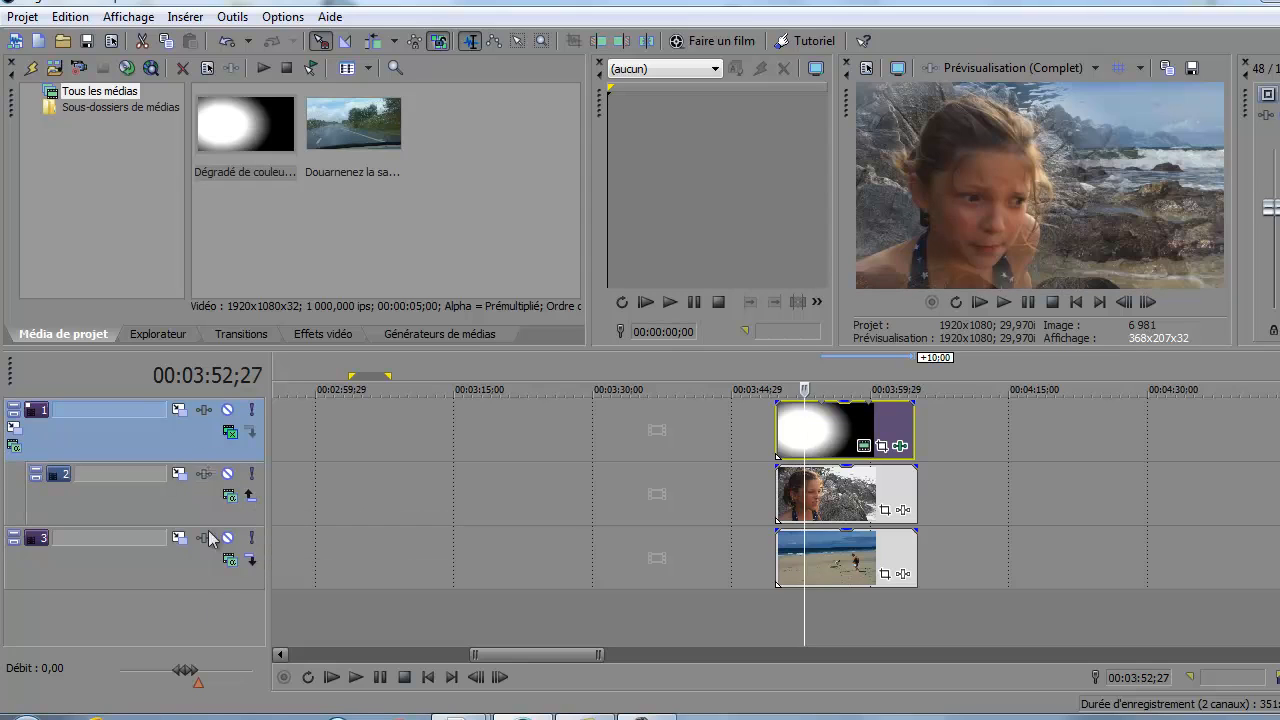
pyautogui.click(815, 433)
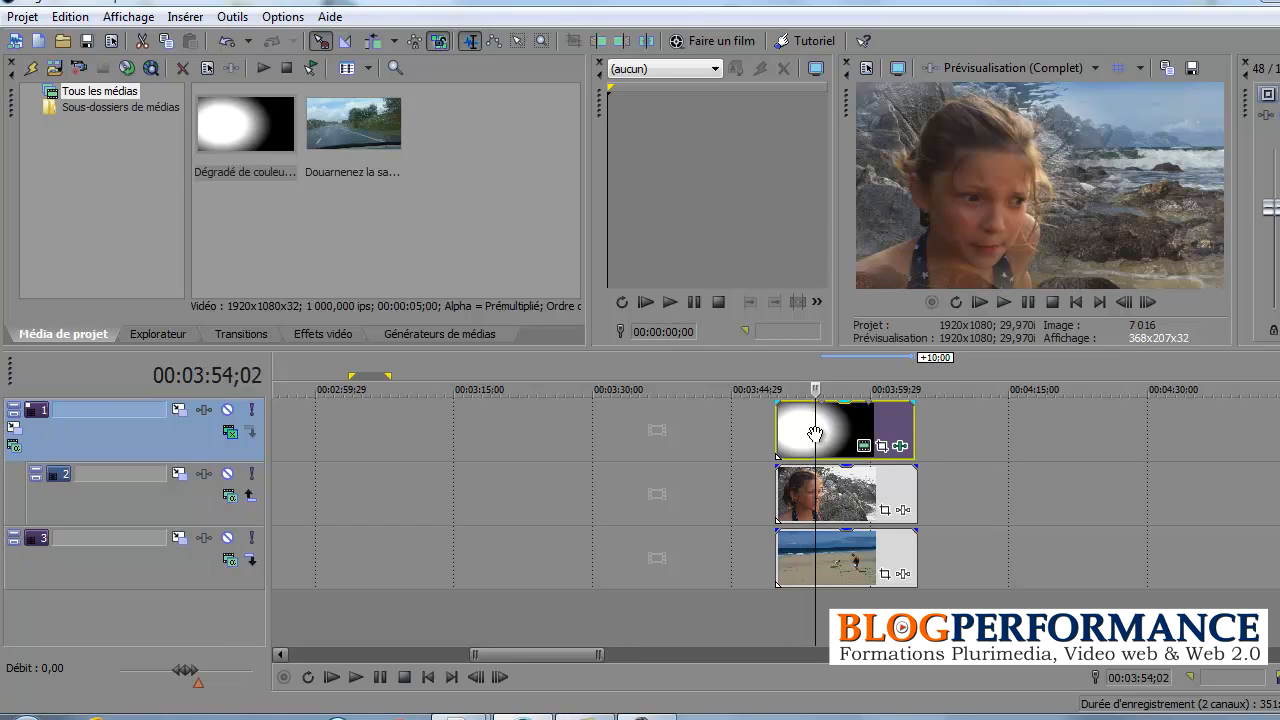
pyautogui.click(821, 568)
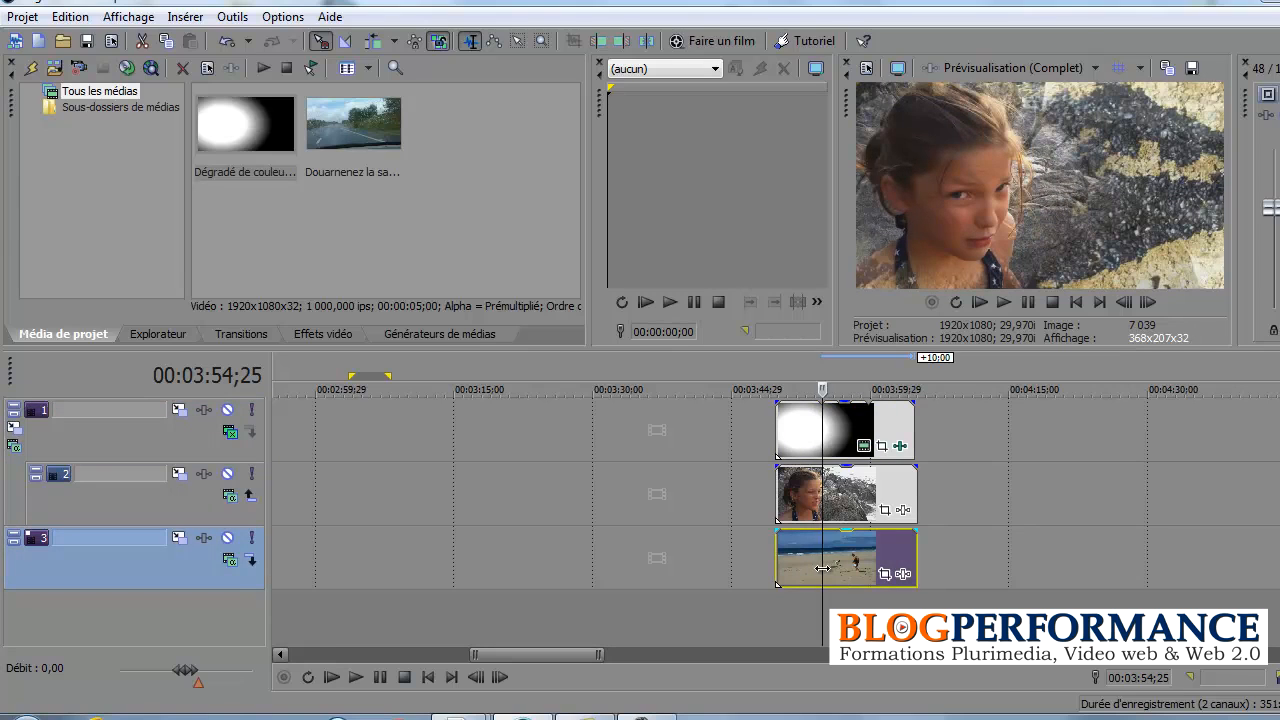